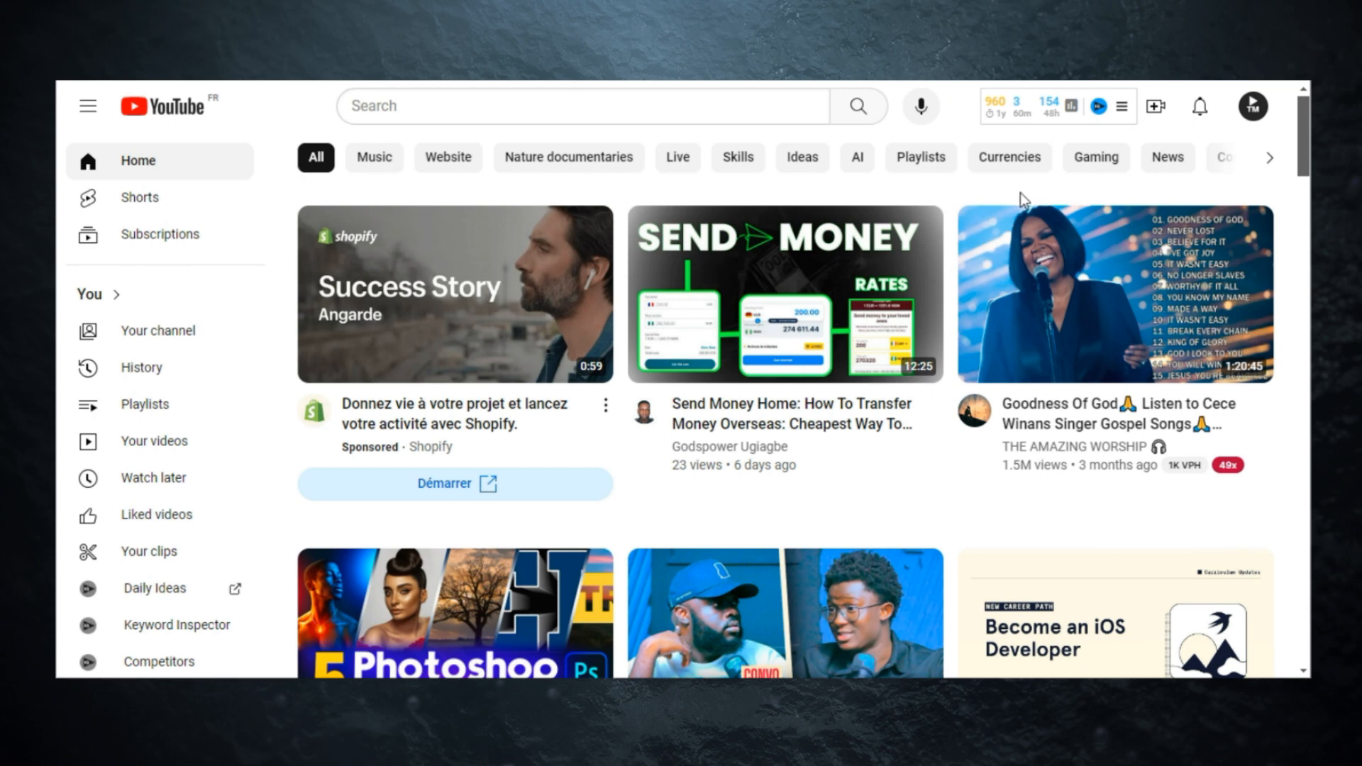
Step: Create an additional channel under the current account with the suggested channel name, accepting the new Google Account acknowledgement
{"action": "left_click", "coordinate": [1254, 108]}
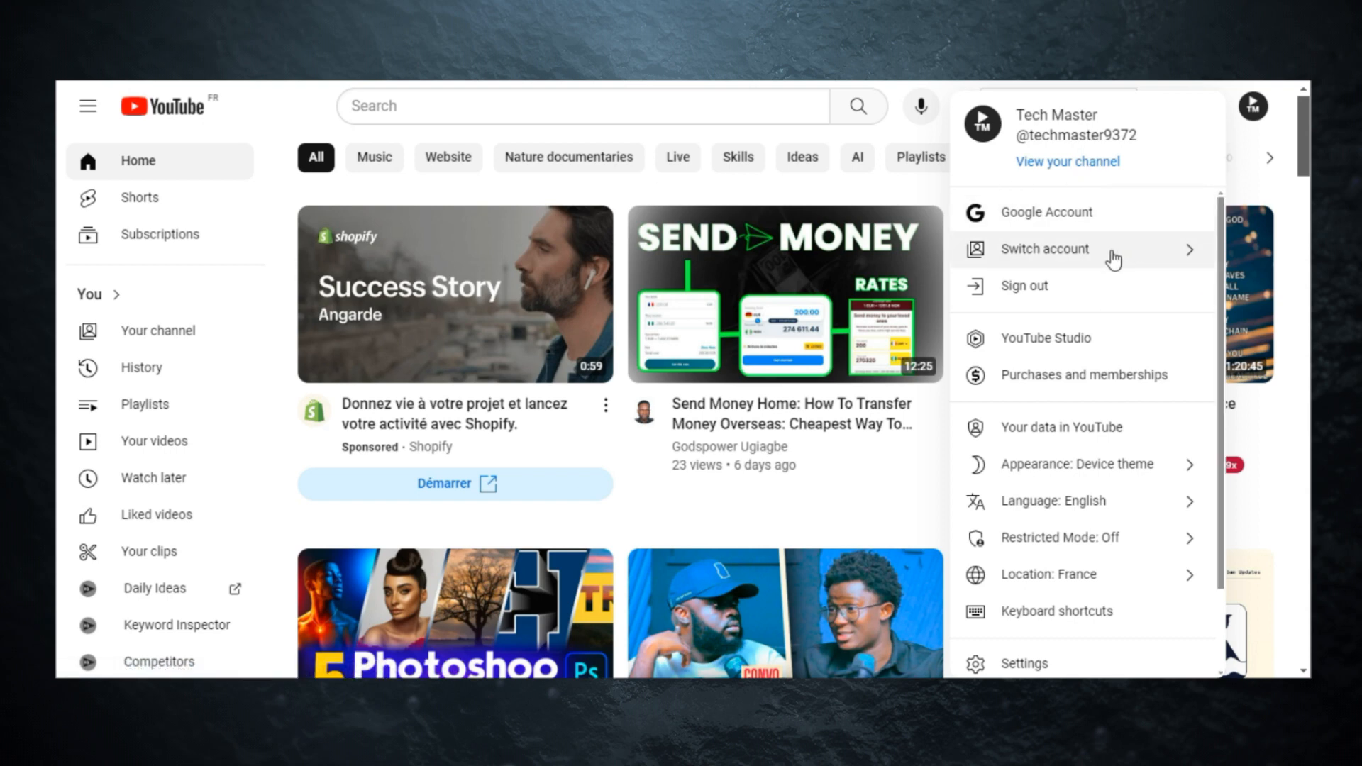
{"action": "left_click", "coordinate": [1114, 260]}
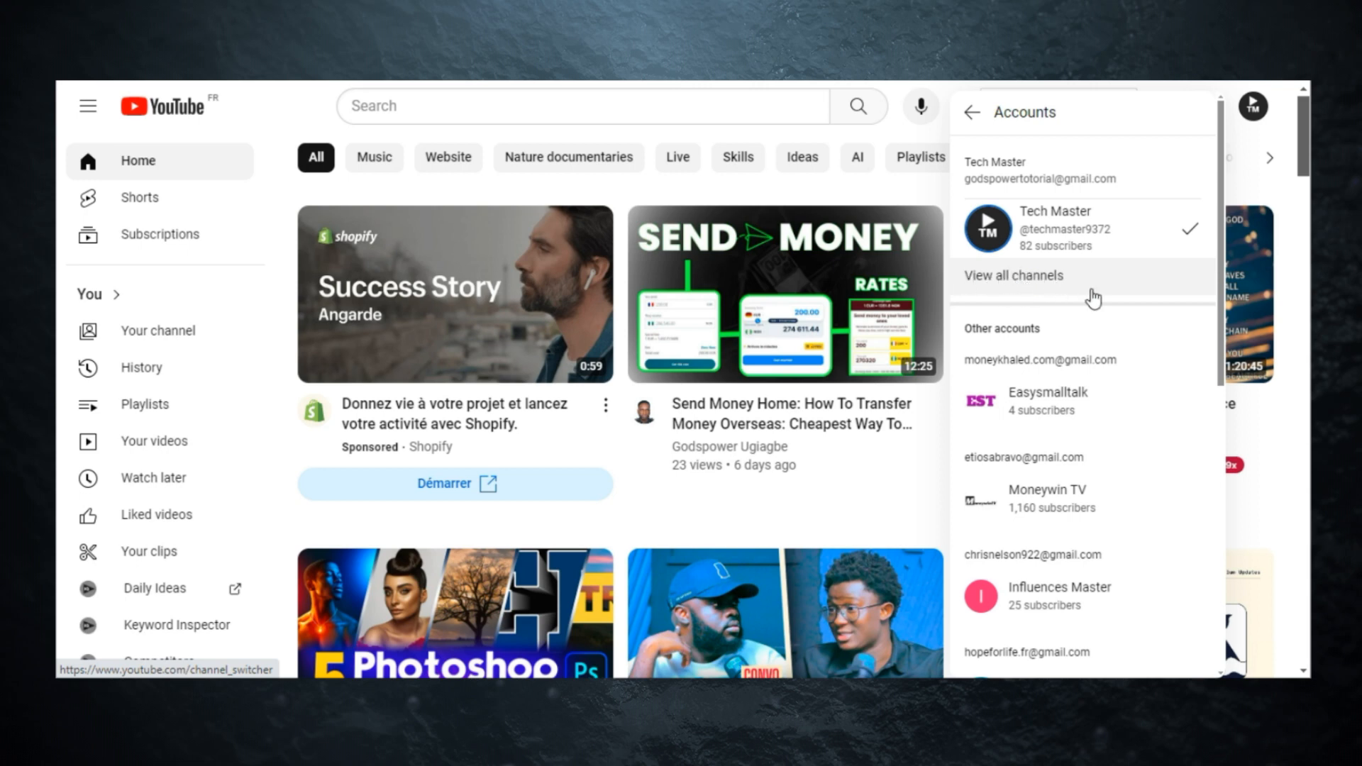
{"action": "left_click", "coordinate": [1086, 287]}
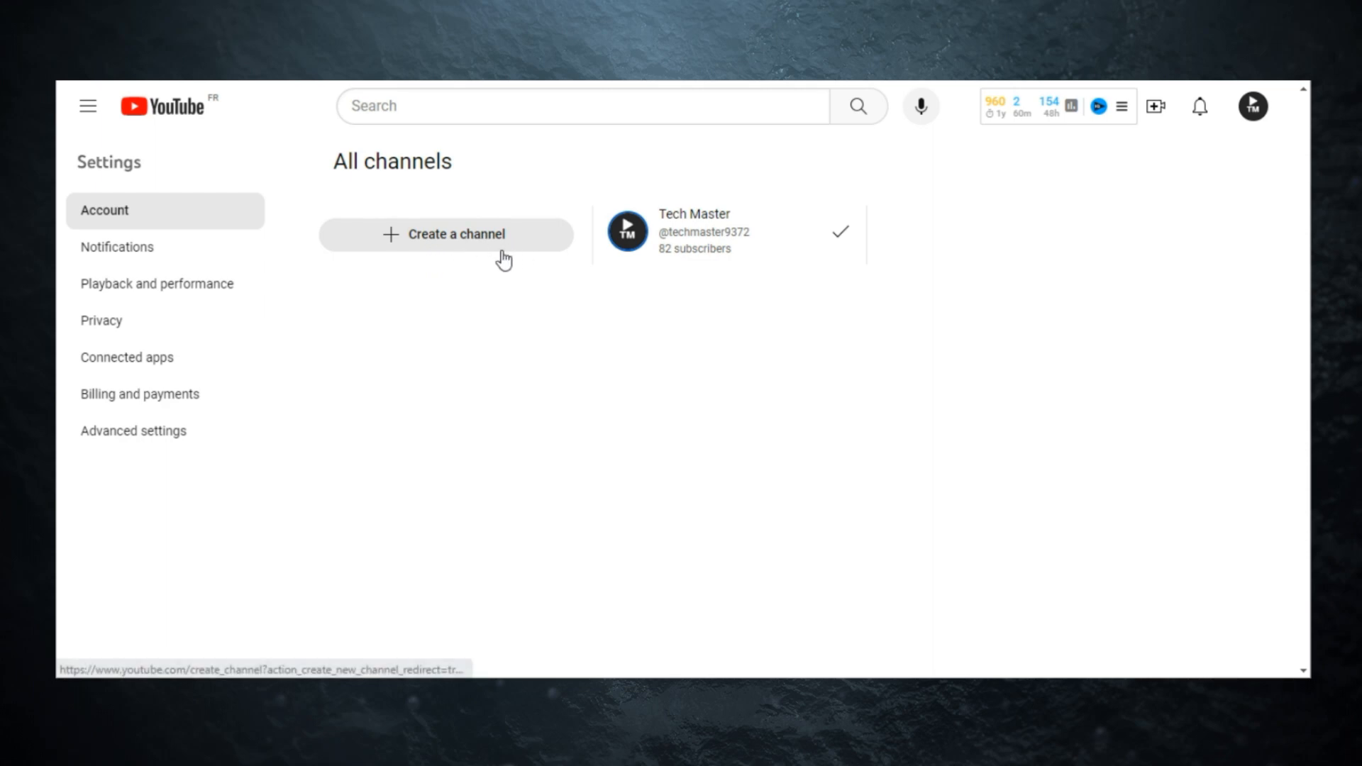
{"action": "left_click", "coordinate": [469, 244]}
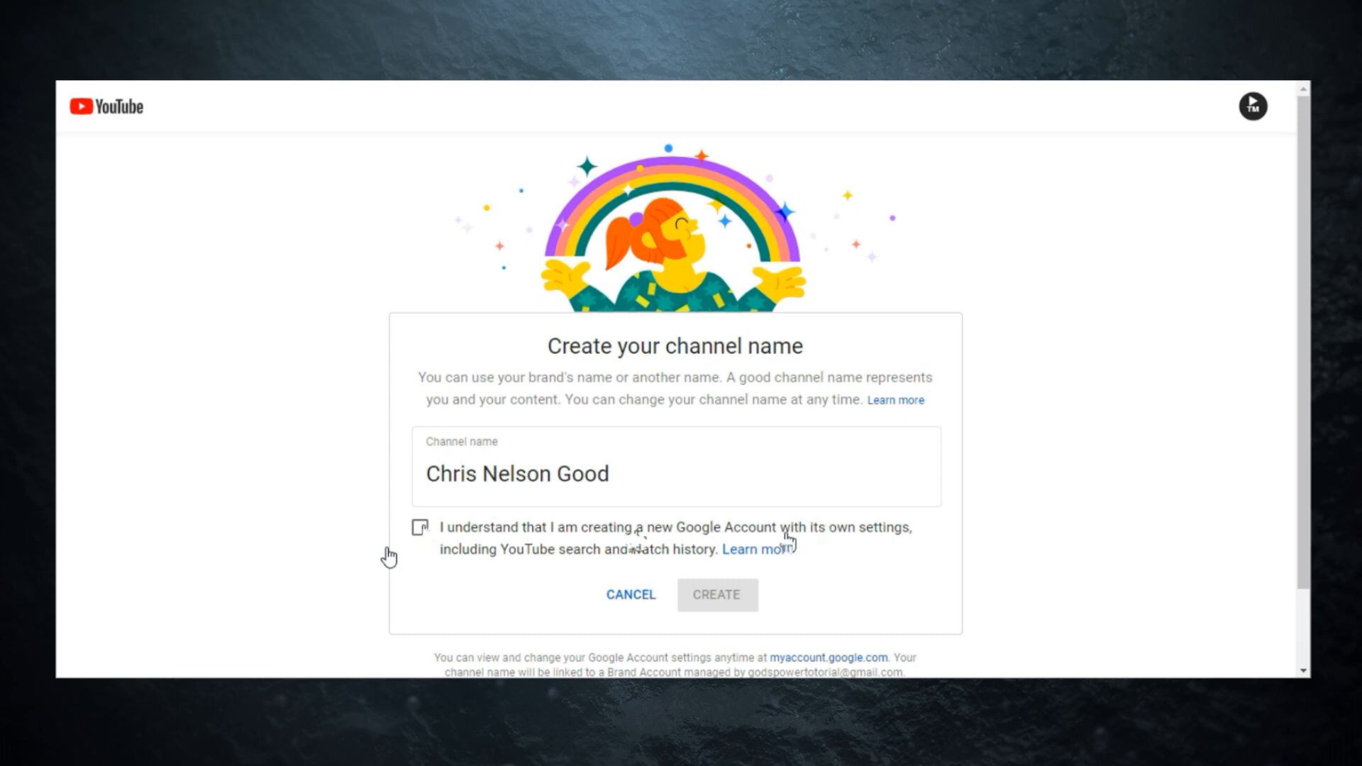
{"action": "left_click", "coordinate": [420, 531]}
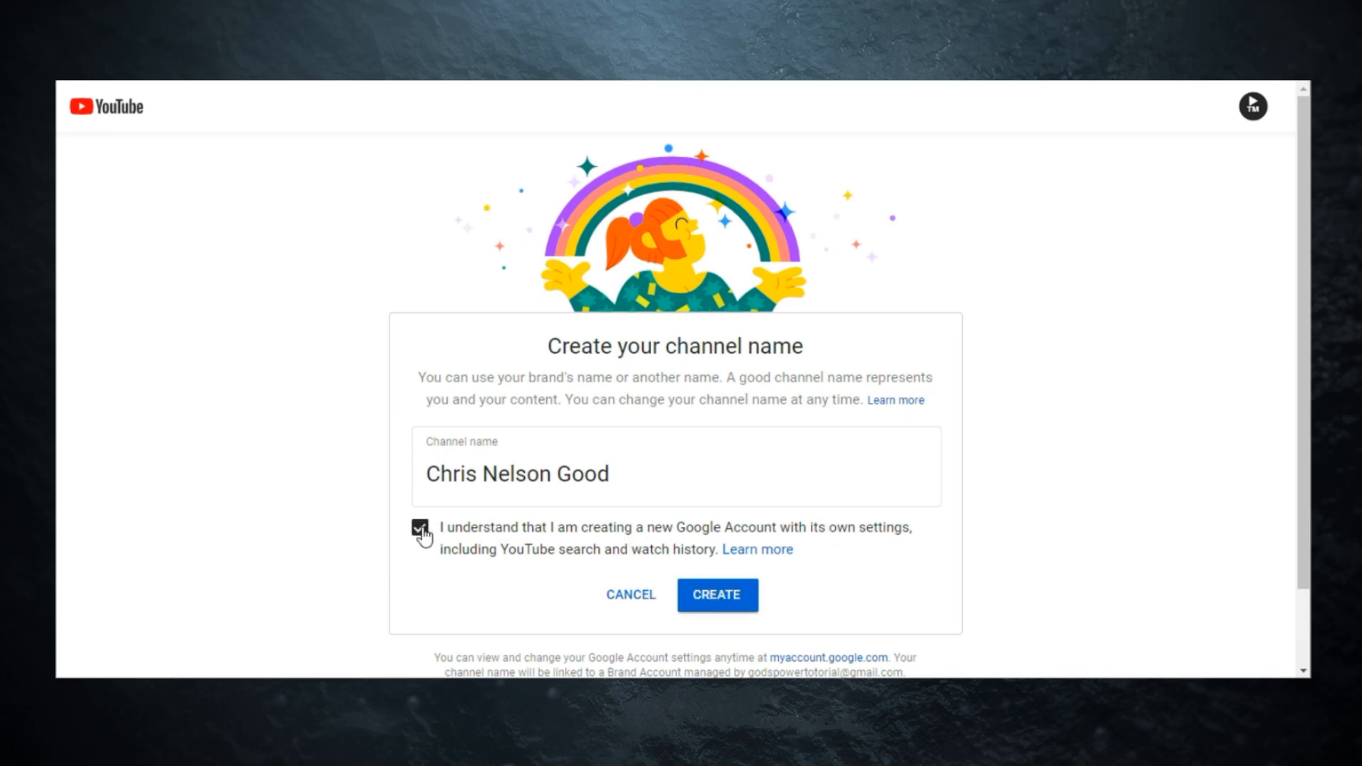
{"action": "left_click", "coordinate": [718, 599]}
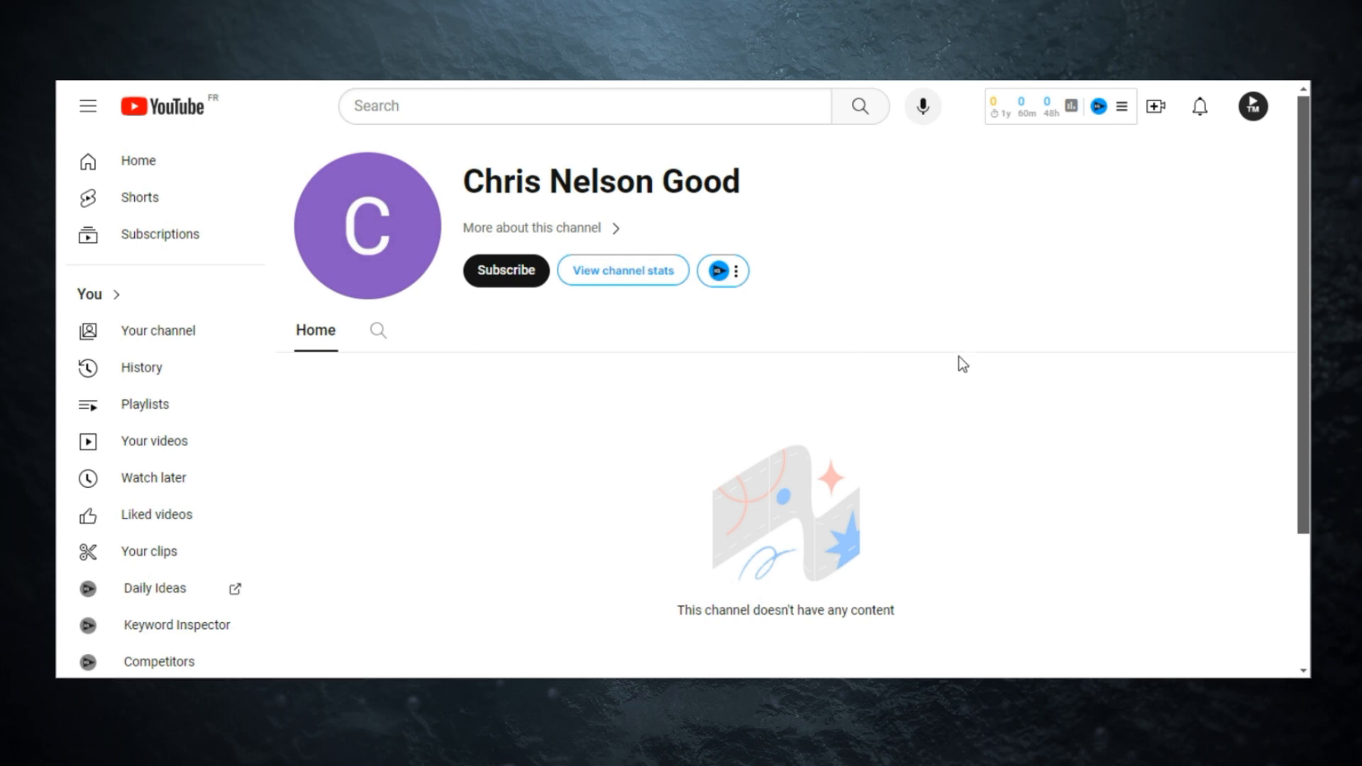
Step: Switch from the Tech Master account to the newly created channel
{"action": "left_click", "coordinate": [1254, 108]}
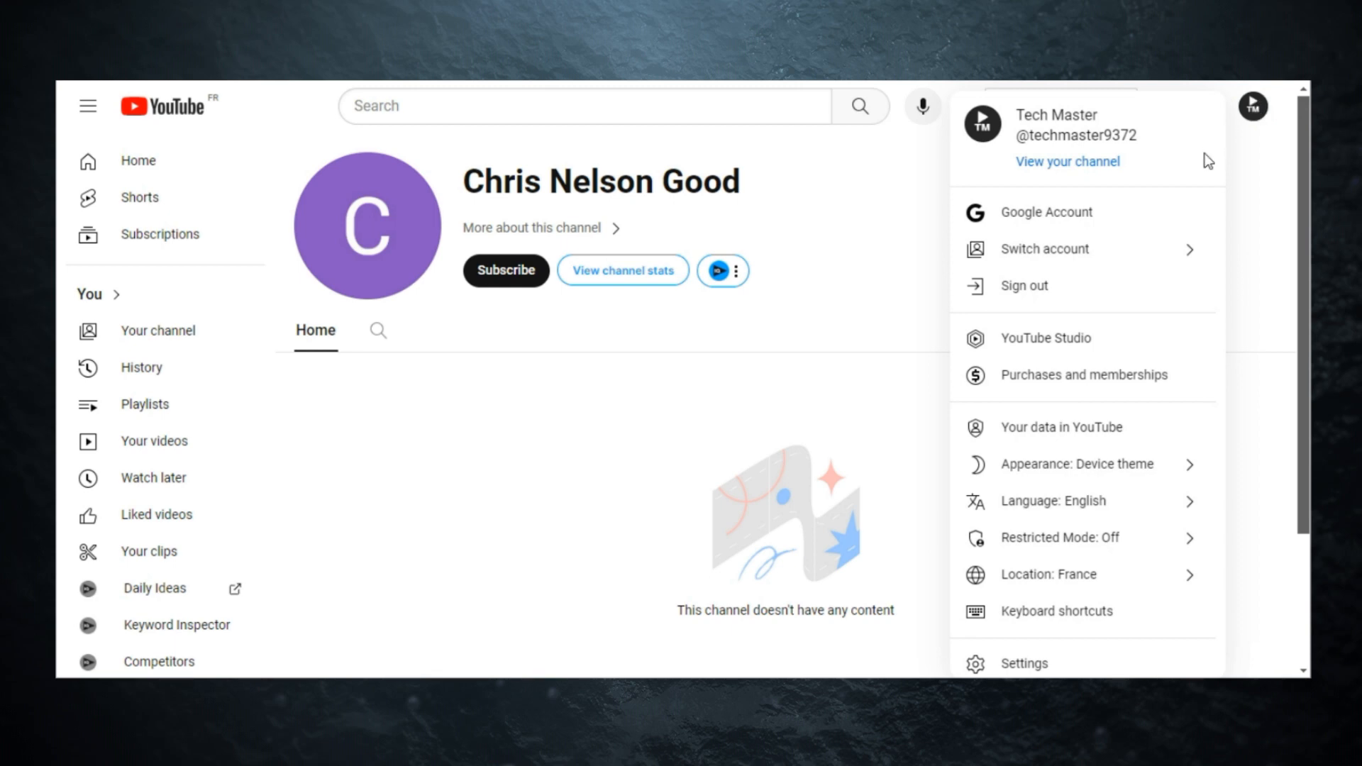
{"action": "left_click", "coordinate": [1136, 264]}
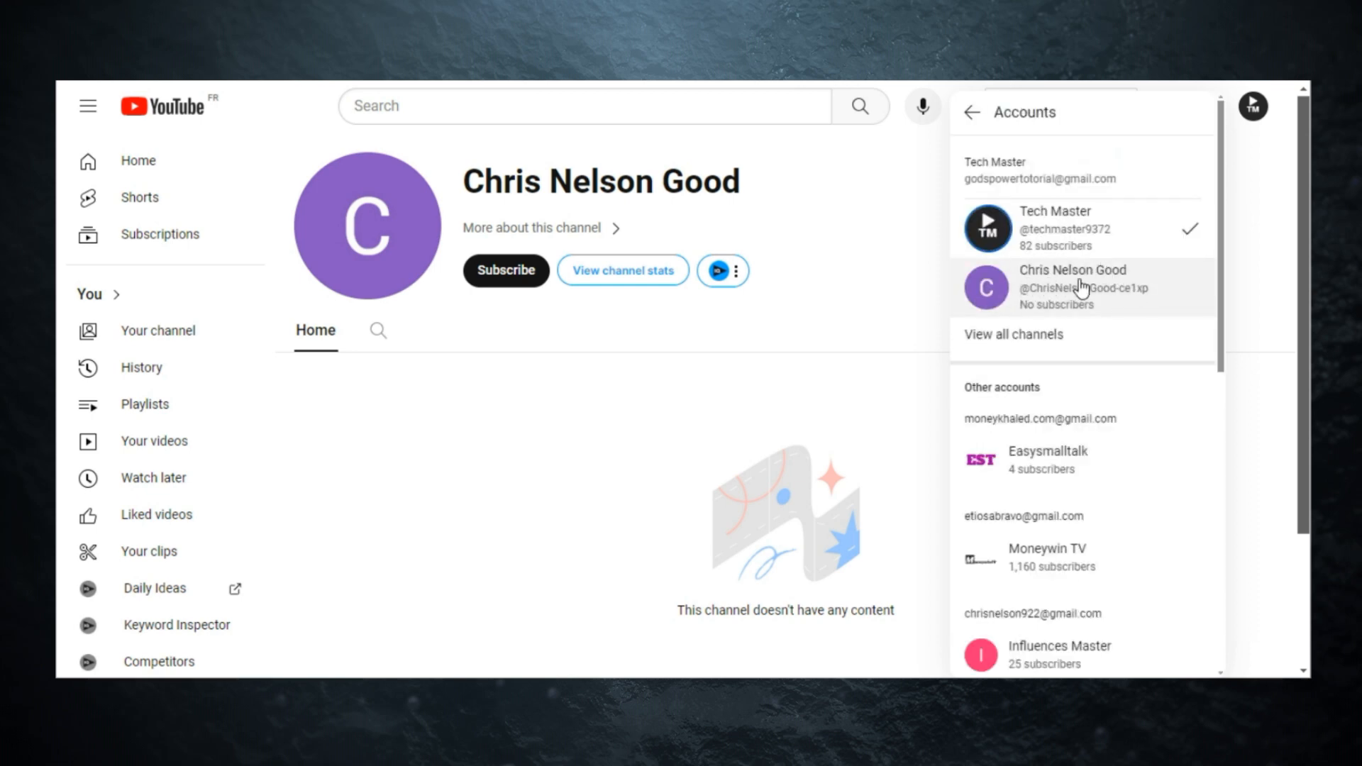
{"action": "left_click", "coordinate": [1067, 284]}
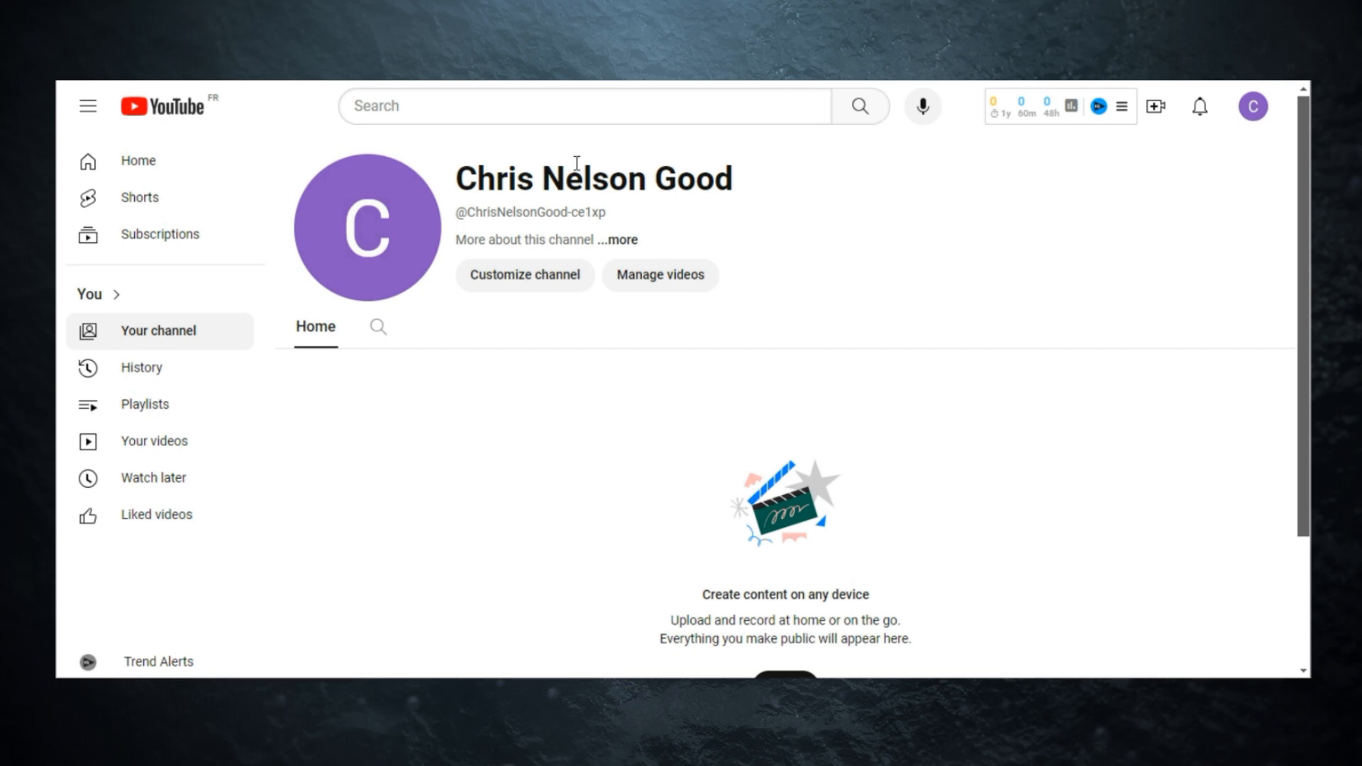
Step: Open the channel's customization page in YouTube Studio and dismiss the welcome dialog and dark theme notice
{"action": "left_click", "coordinate": [533, 276]}
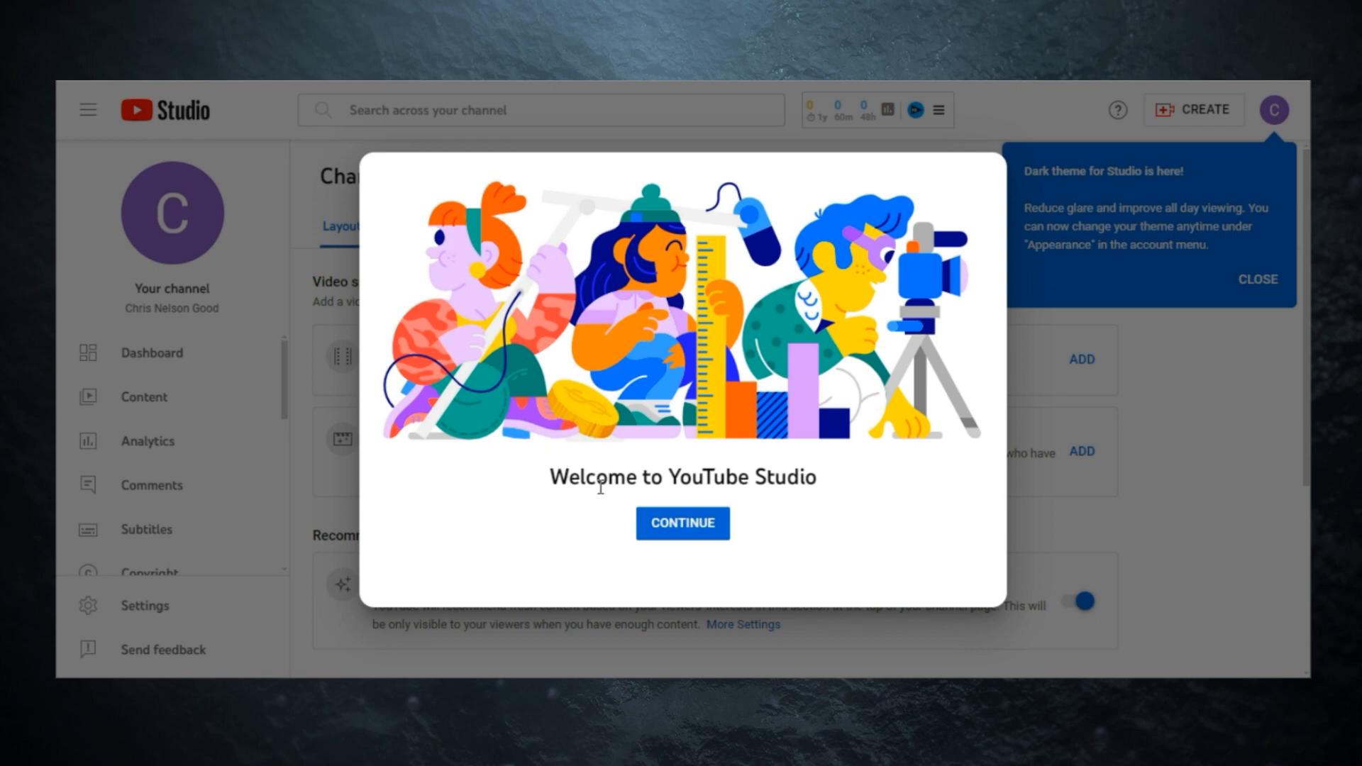
{"action": "left_click", "coordinate": [702, 529]}
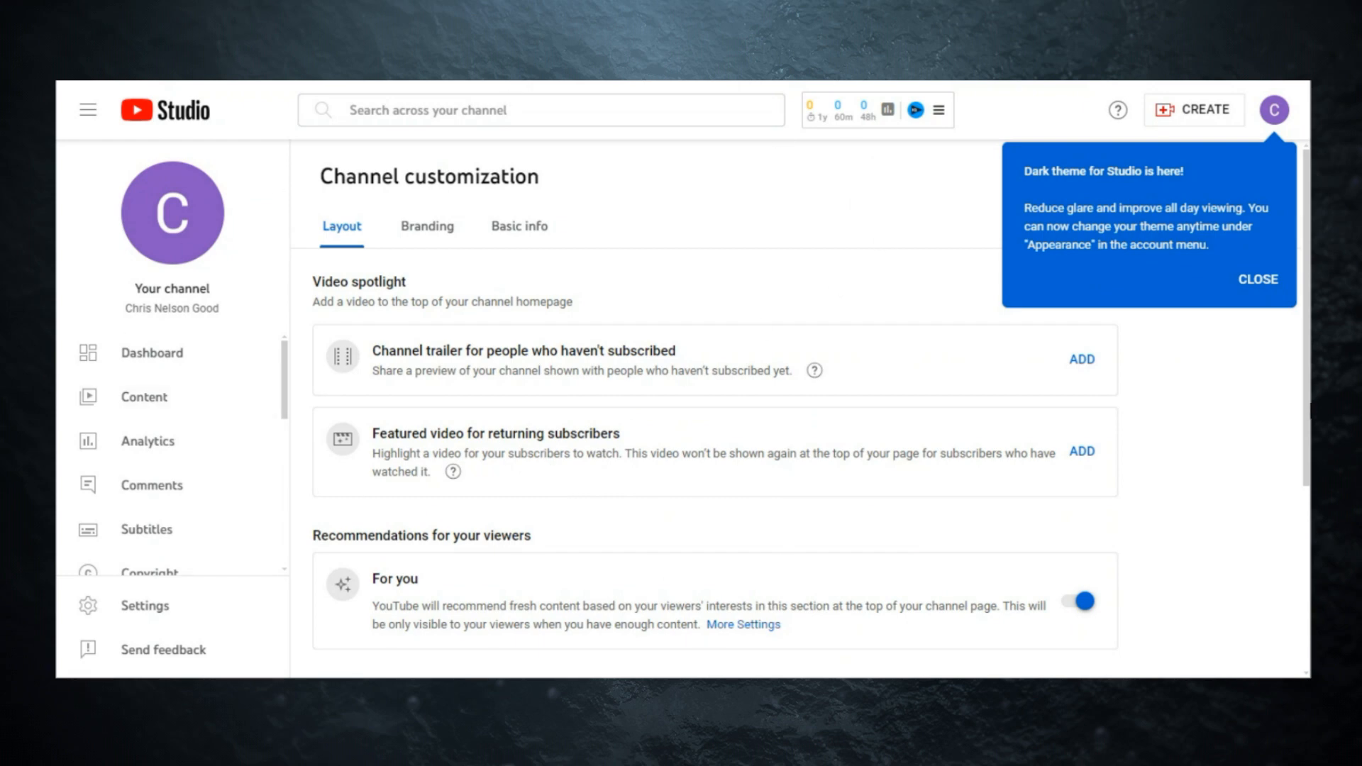
{"action": "left_click", "coordinate": [1237, 281]}
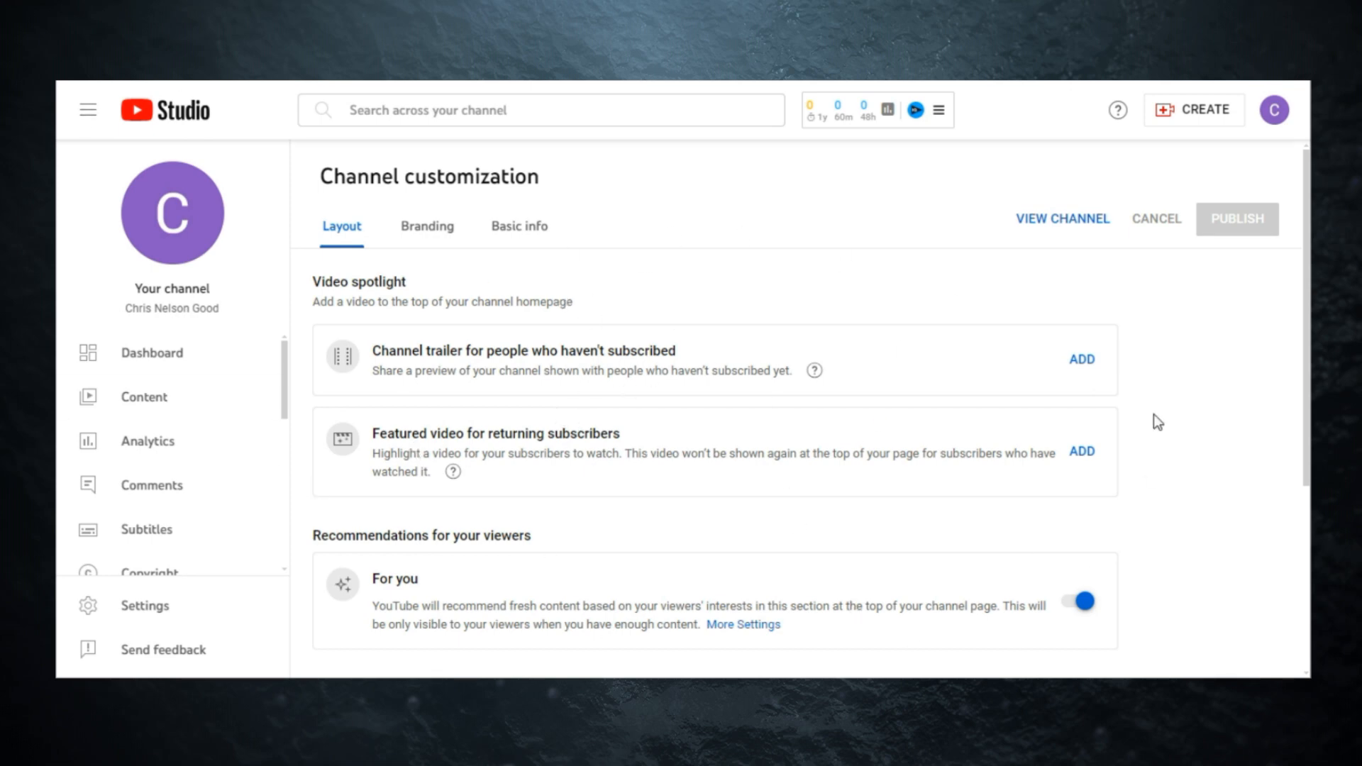
Step: Examine the channel branding options for profile picture, banner image and video watermark, and look at a watermark example on an existing video
{"action": "left_click", "coordinate": [425, 225]}
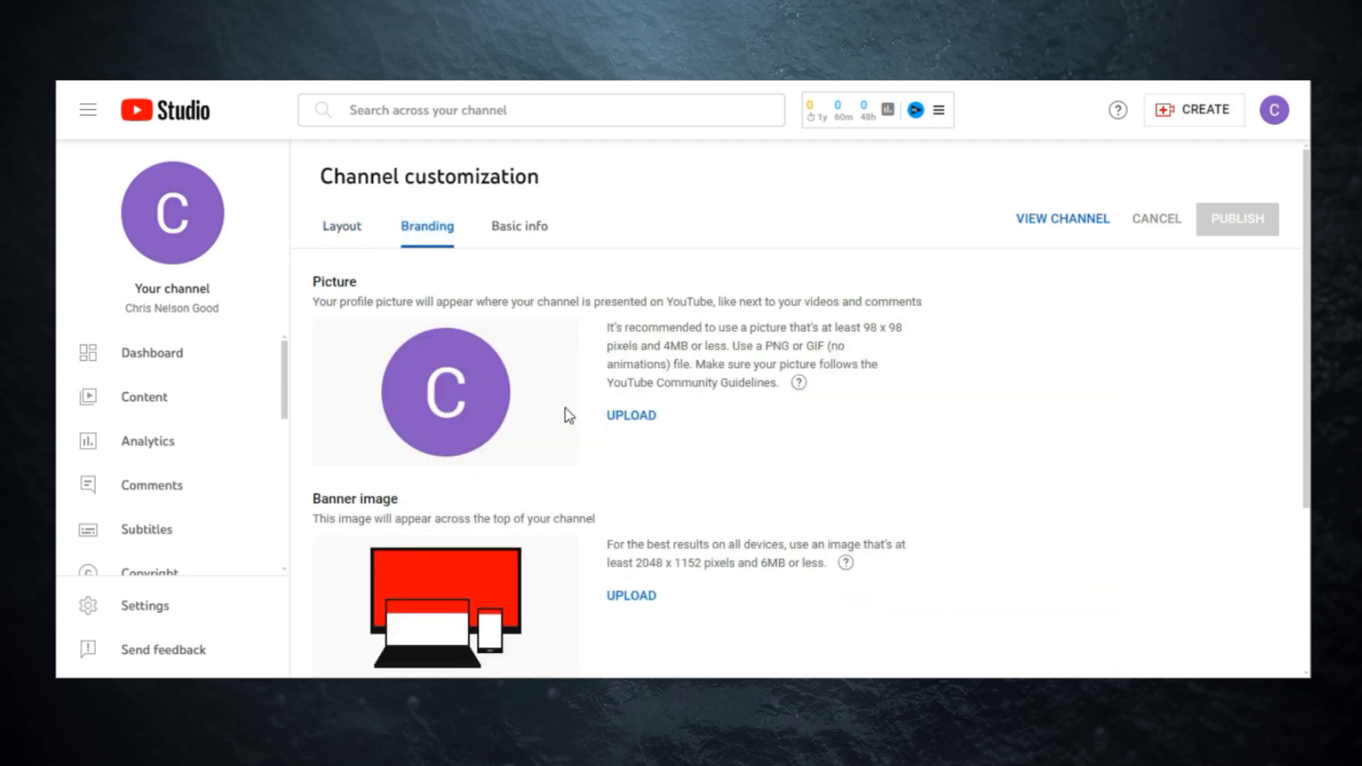
{"action": "scroll", "coordinate": [702, 478], "scroll_direction": "down", "scroll_amount": 3}
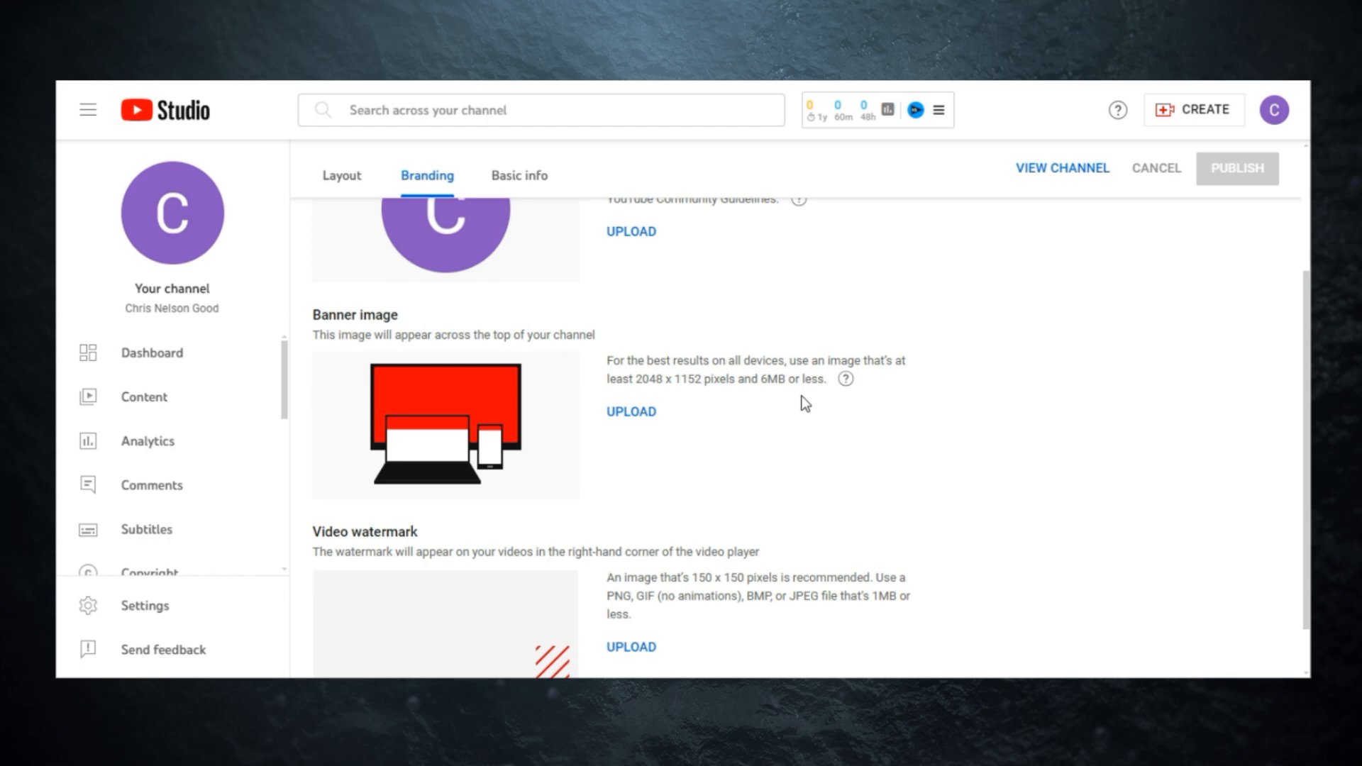
{"action": "scroll", "coordinate": [797, 384], "scroll_direction": "up", "scroll_amount": 3}
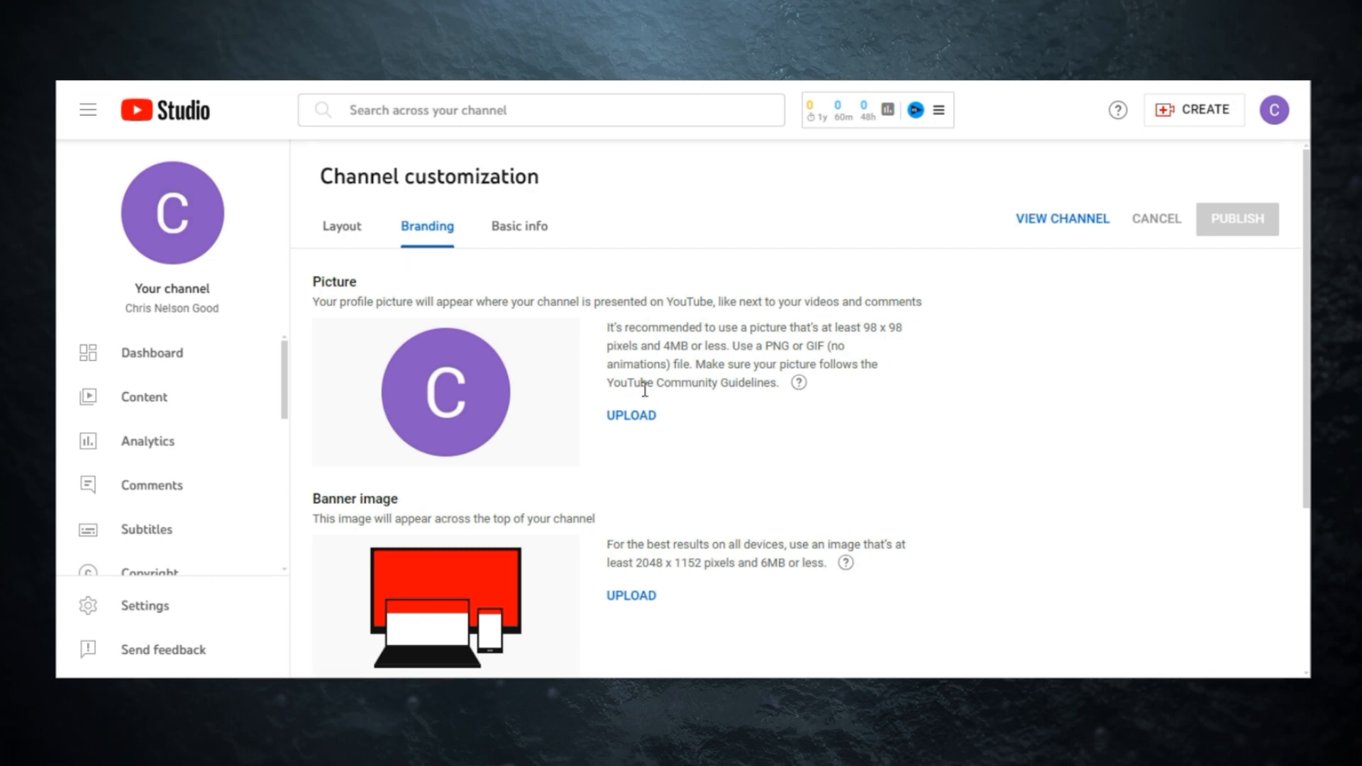
{"action": "scroll", "coordinate": [592, 389], "scroll_direction": "down", "scroll_amount": 3}
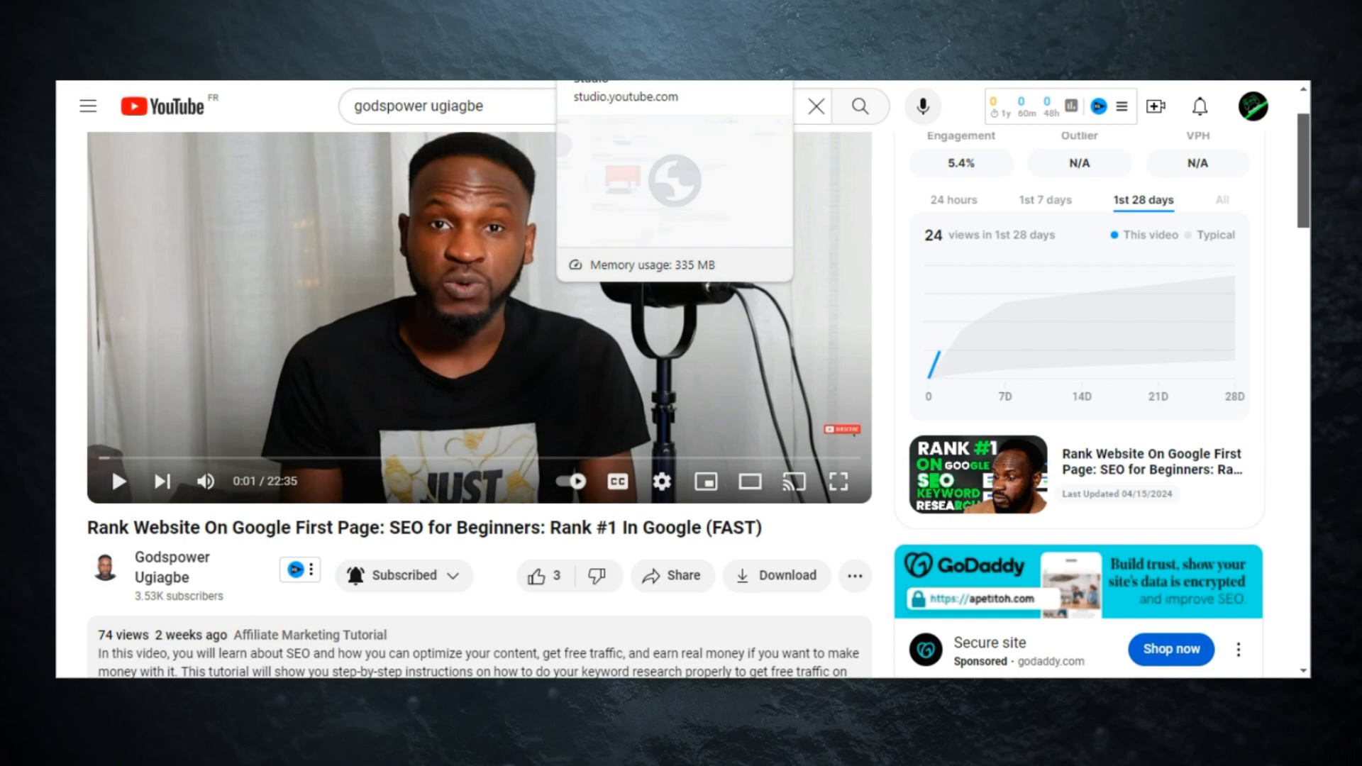
{"action": "left_click", "coordinate": [600, 32]}
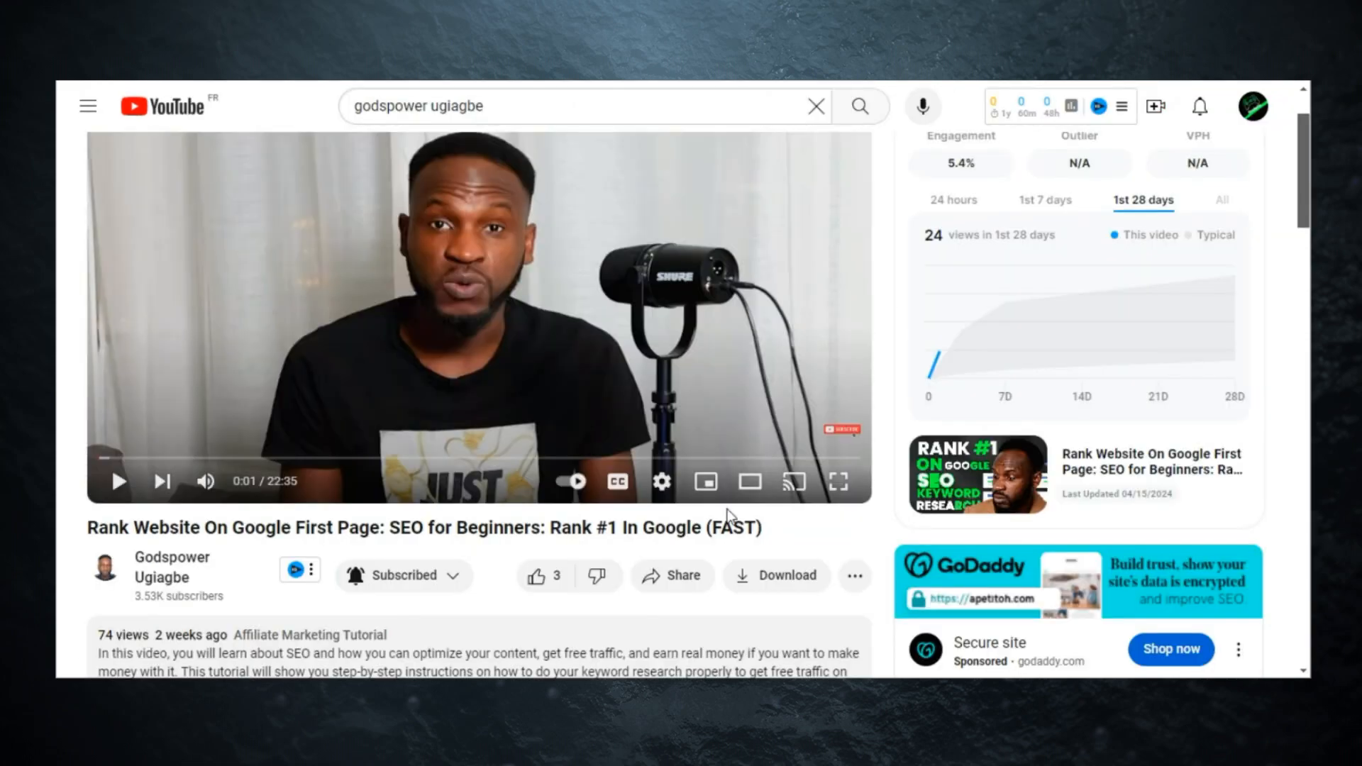
{"action": "mouse_move", "coordinate": [844, 435]}
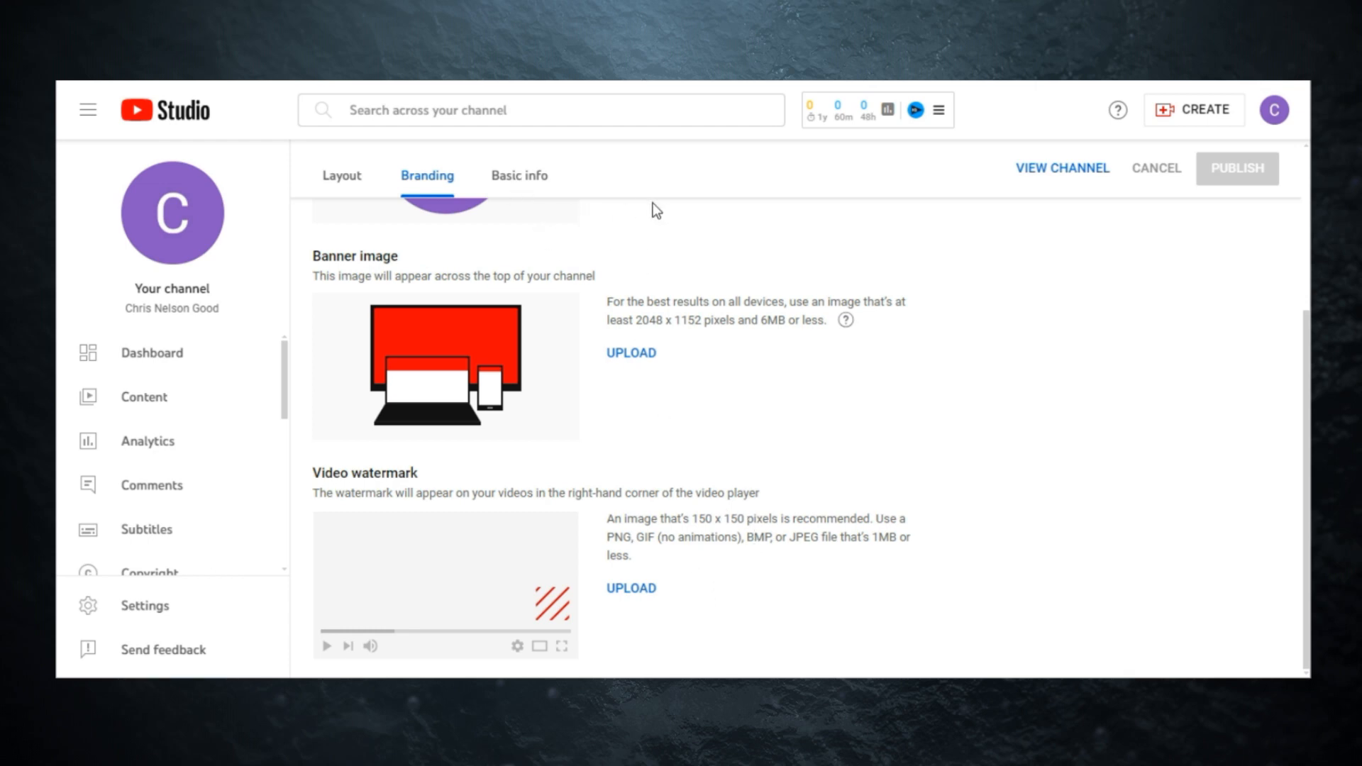
Step: Remove the "-ce1xp" suffix from the channel handle in the basic channel information
{"action": "left_click", "coordinate": [514, 183]}
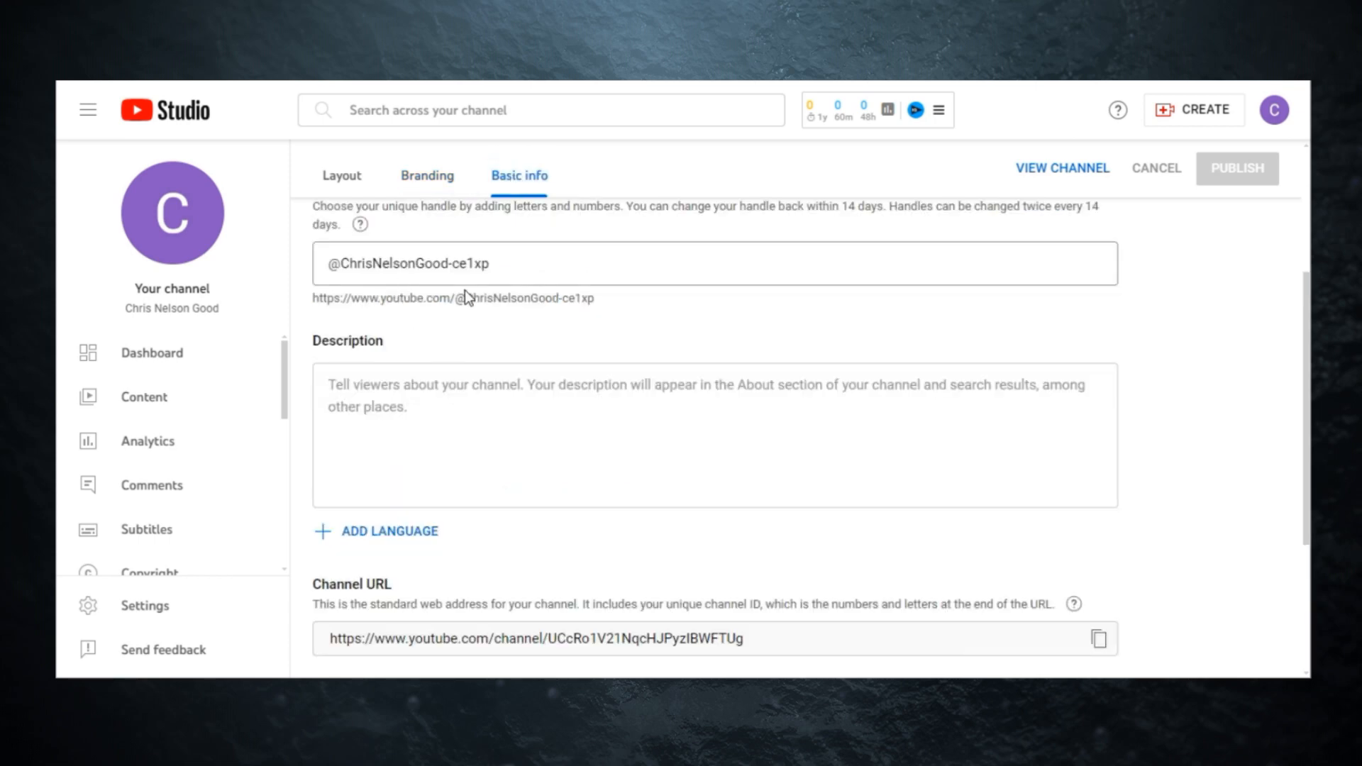
{"action": "scroll", "coordinate": [647, 316], "scroll_direction": "up", "scroll_amount": 2}
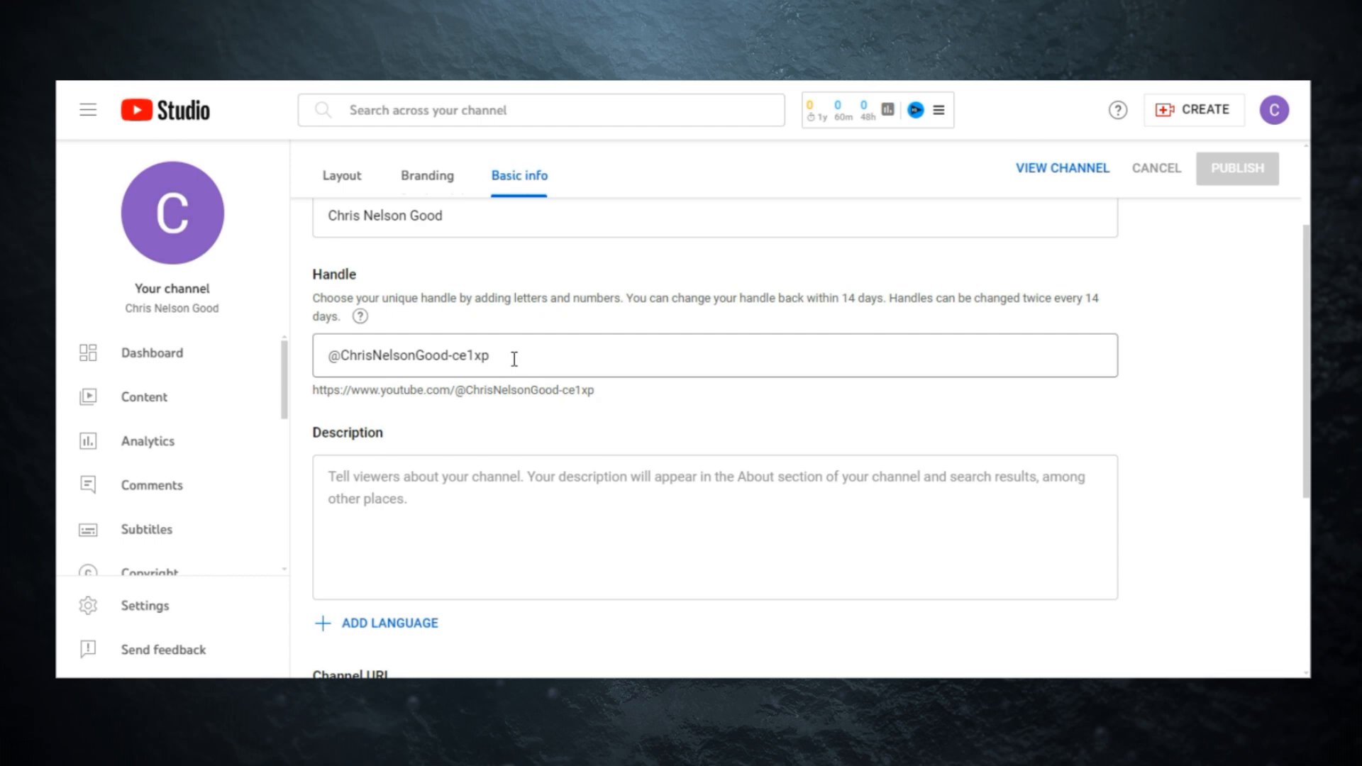
{"action": "left_click", "coordinate": [514, 358]}
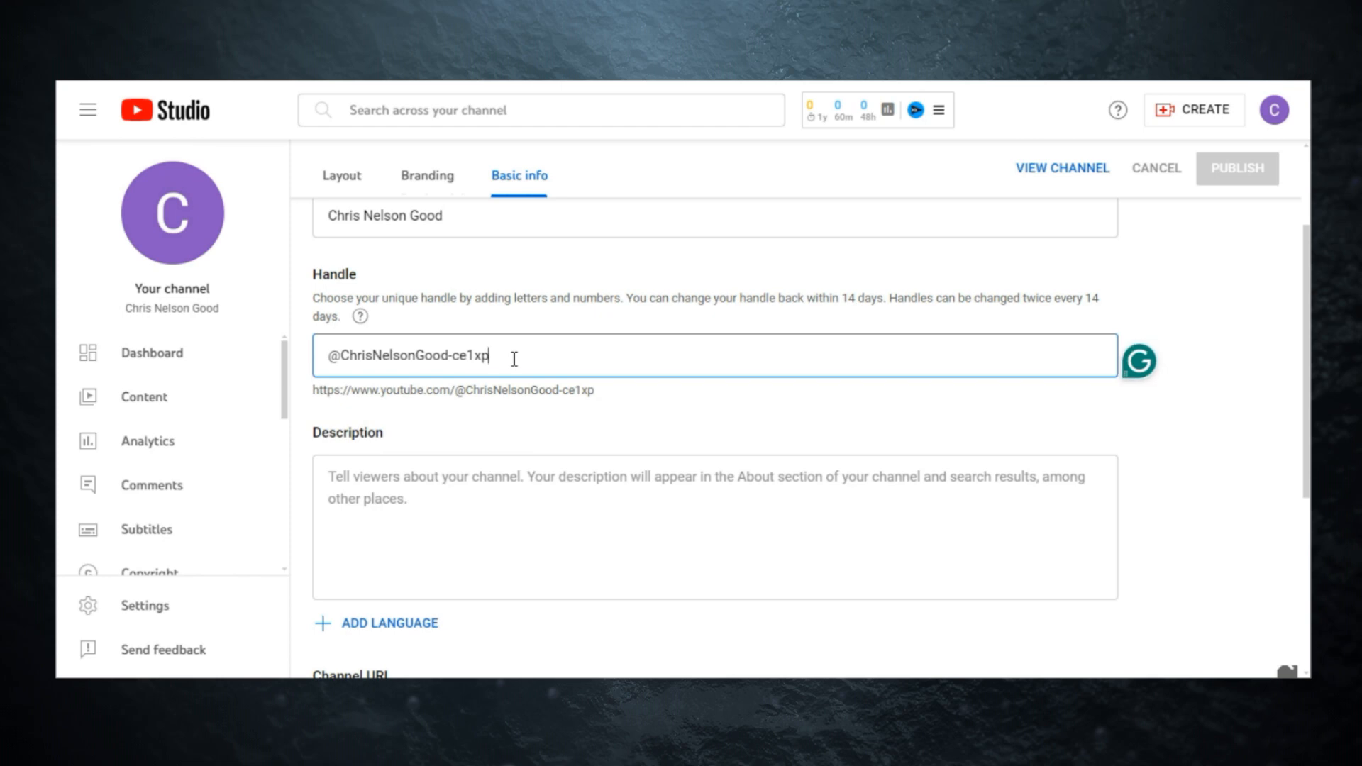
{"action": "key", "text": "BackSpace"}
{"action": "key", "text": "BackSpace"}
{"action": "key", "text": "BackSpace"}
{"action": "key", "text": "BackSpace"}
{"action": "key", "text": "BackSpace"}
{"action": "key", "text": "BackSpace"}
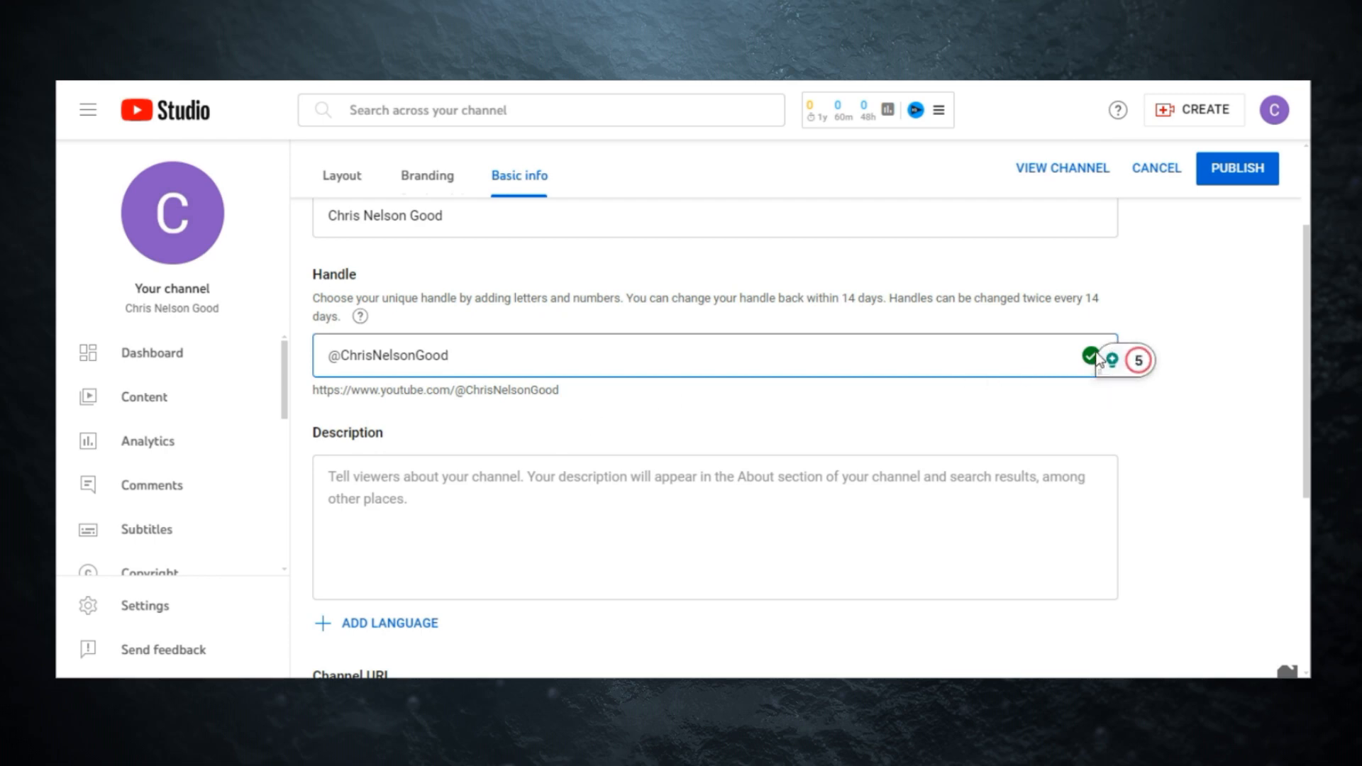
{"action": "left_click", "coordinate": [1185, 304]}
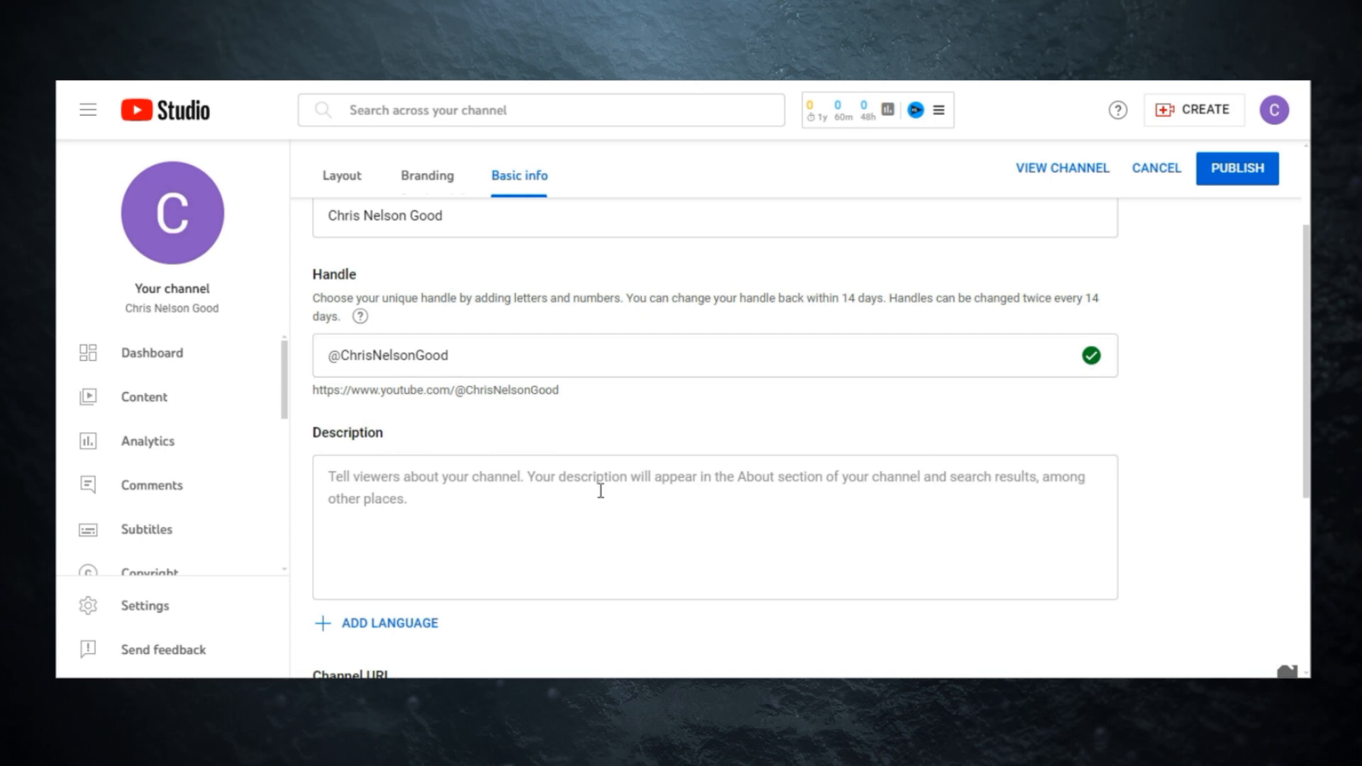
Step: Examine the handle change rules and the description, channel URL, links and contact email fields of the basic channel information
{"action": "scroll", "coordinate": [1141, 350], "scroll_direction": "down", "scroll_amount": 3}
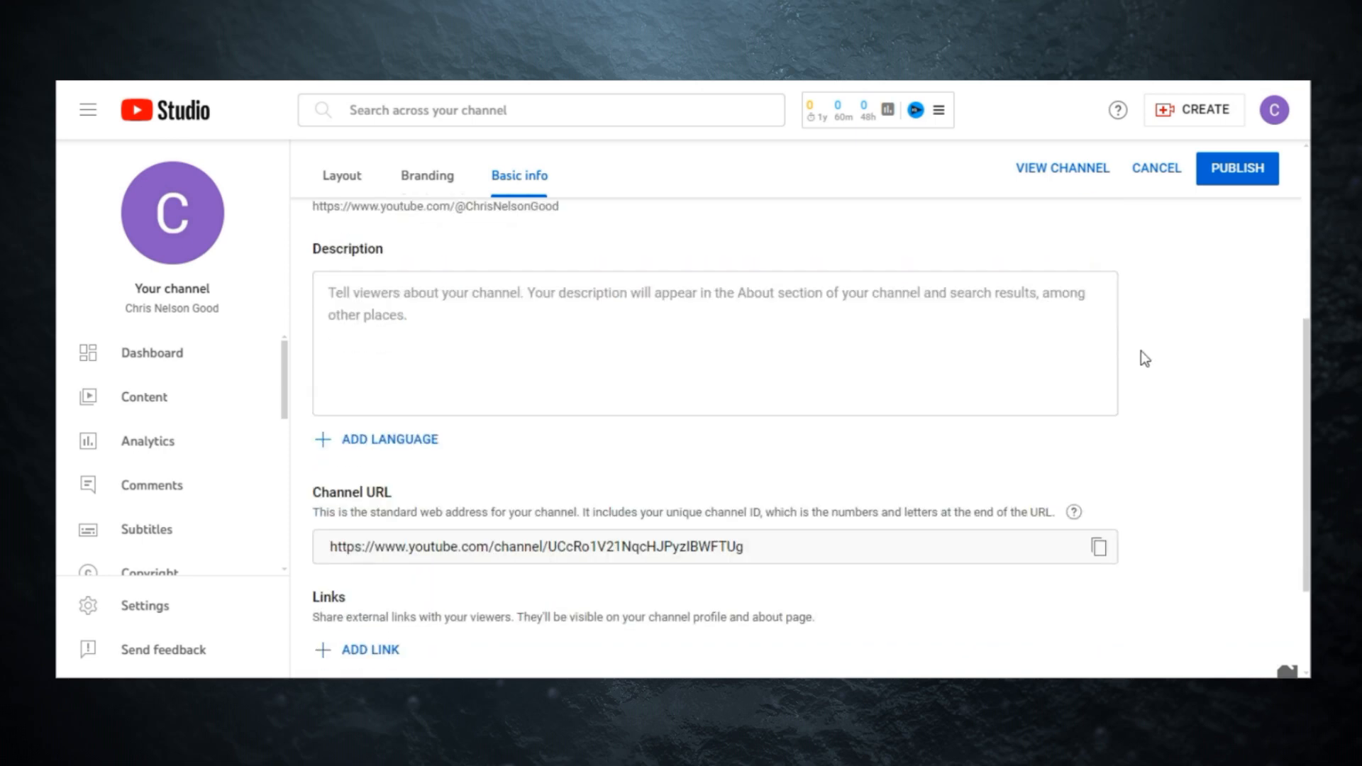
{"action": "scroll", "coordinate": [1140, 350], "scroll_direction": "up", "scroll_amount": 5}
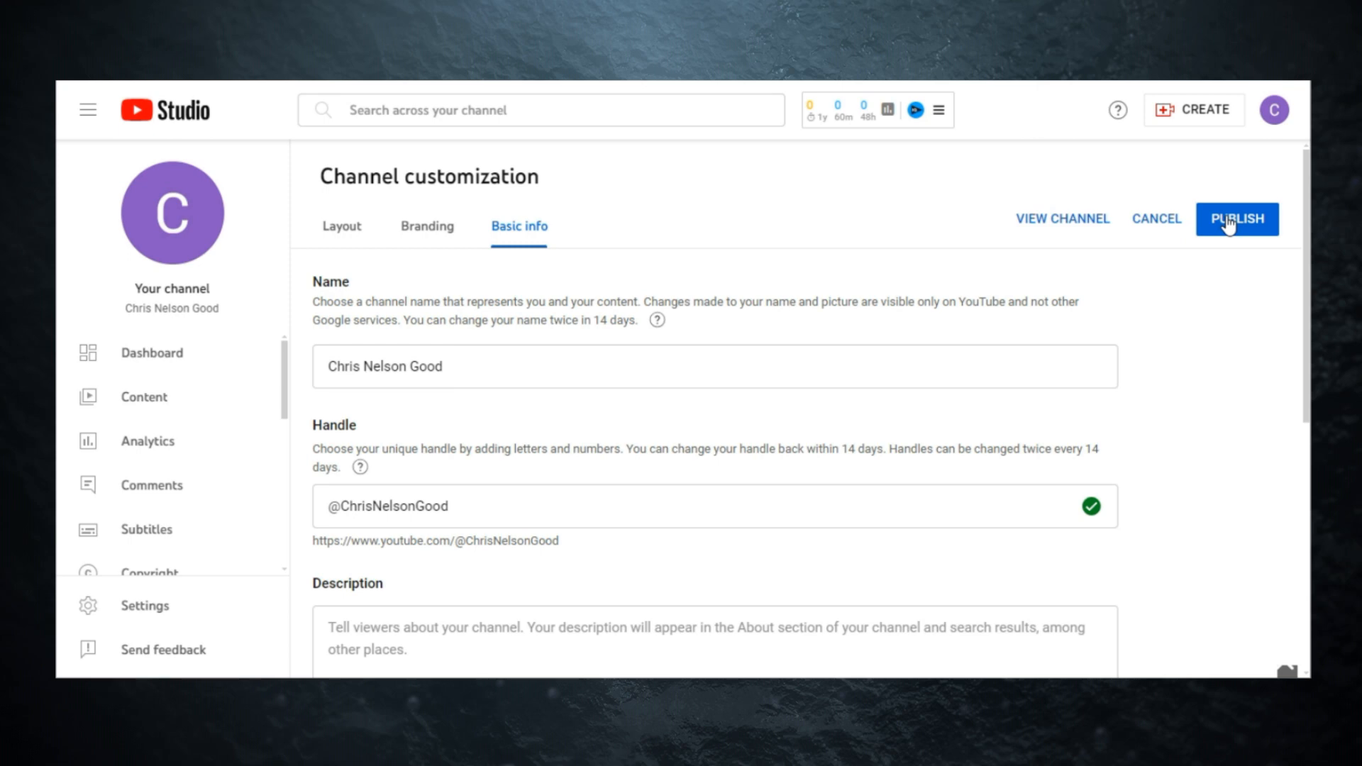
{"action": "left_click", "coordinate": [1093, 445]}
{"action": "left_click_drag", "start_coordinate": [1100, 451], "coordinate": [906, 474]}
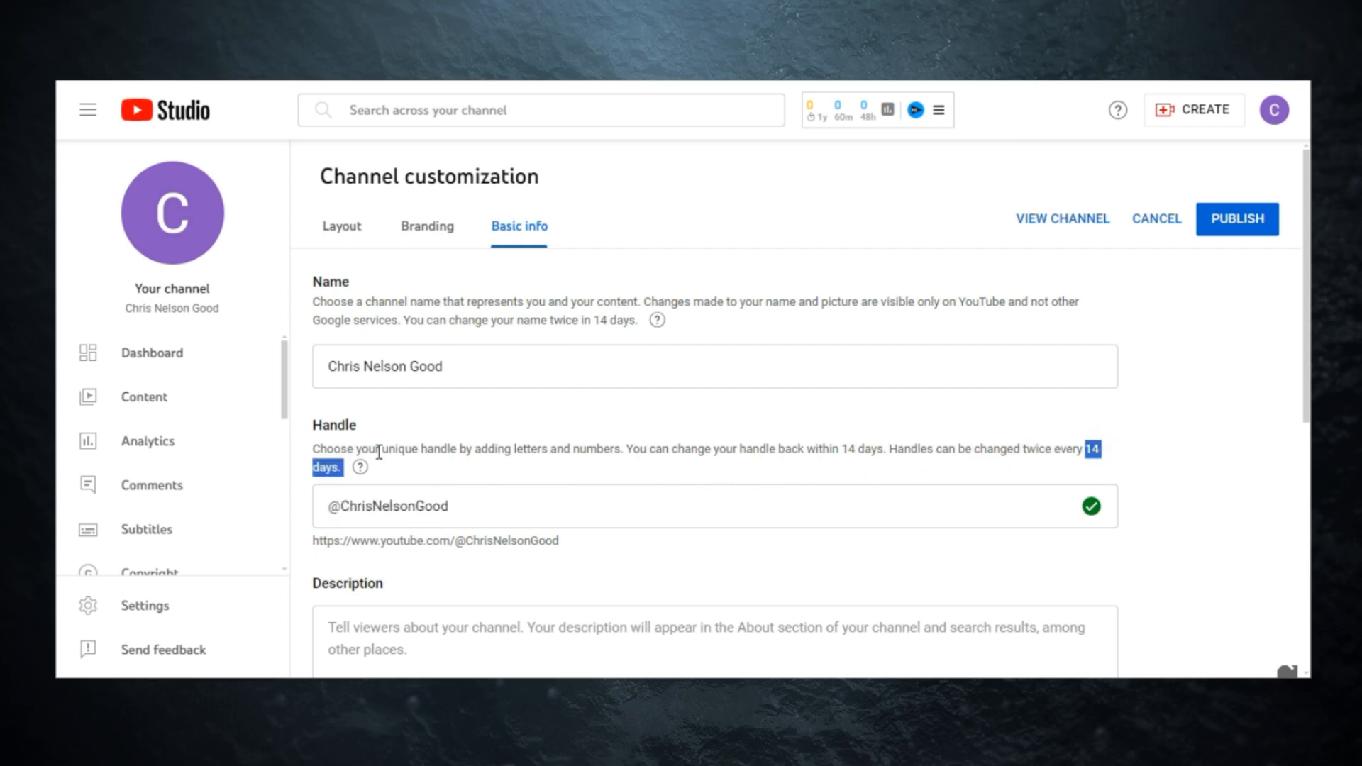
{"action": "triple_click", "coordinate": [1023, 446]}
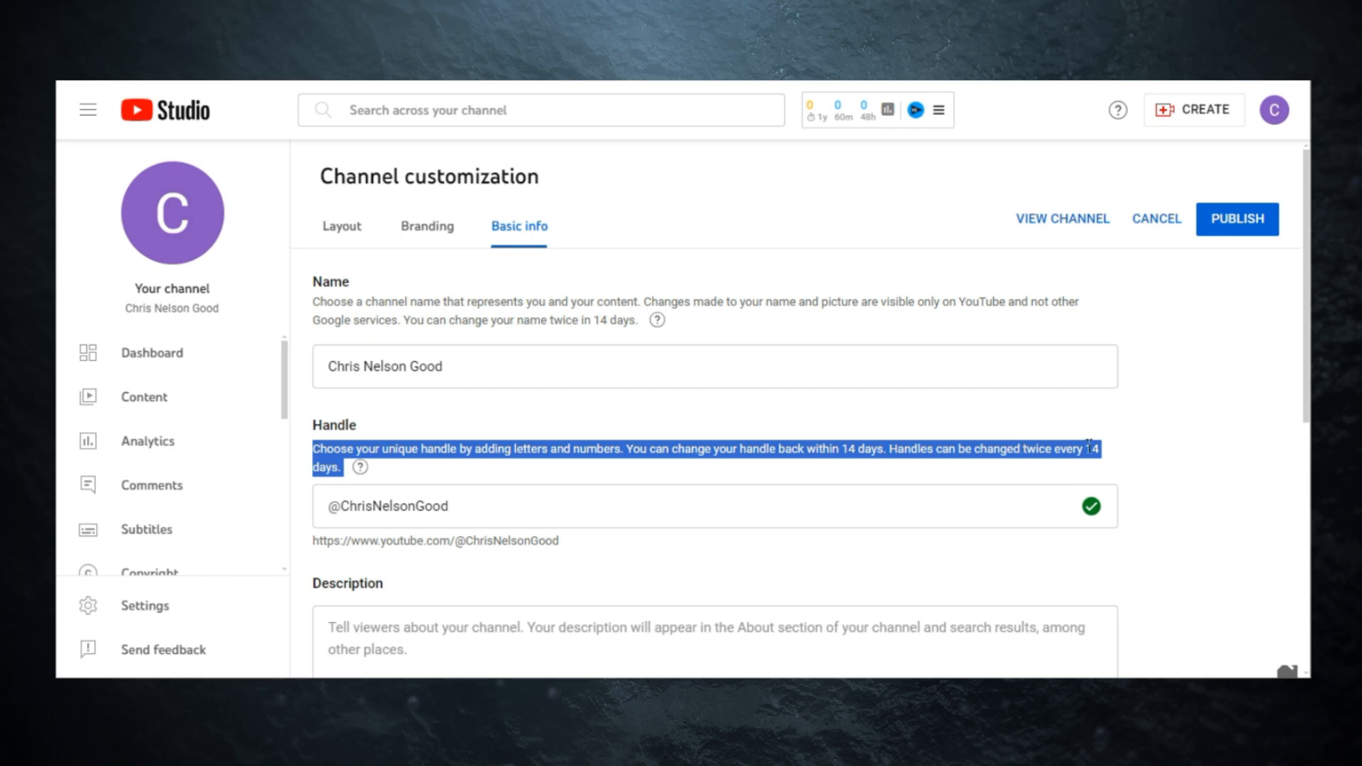
{"action": "left_click", "coordinate": [1116, 463]}
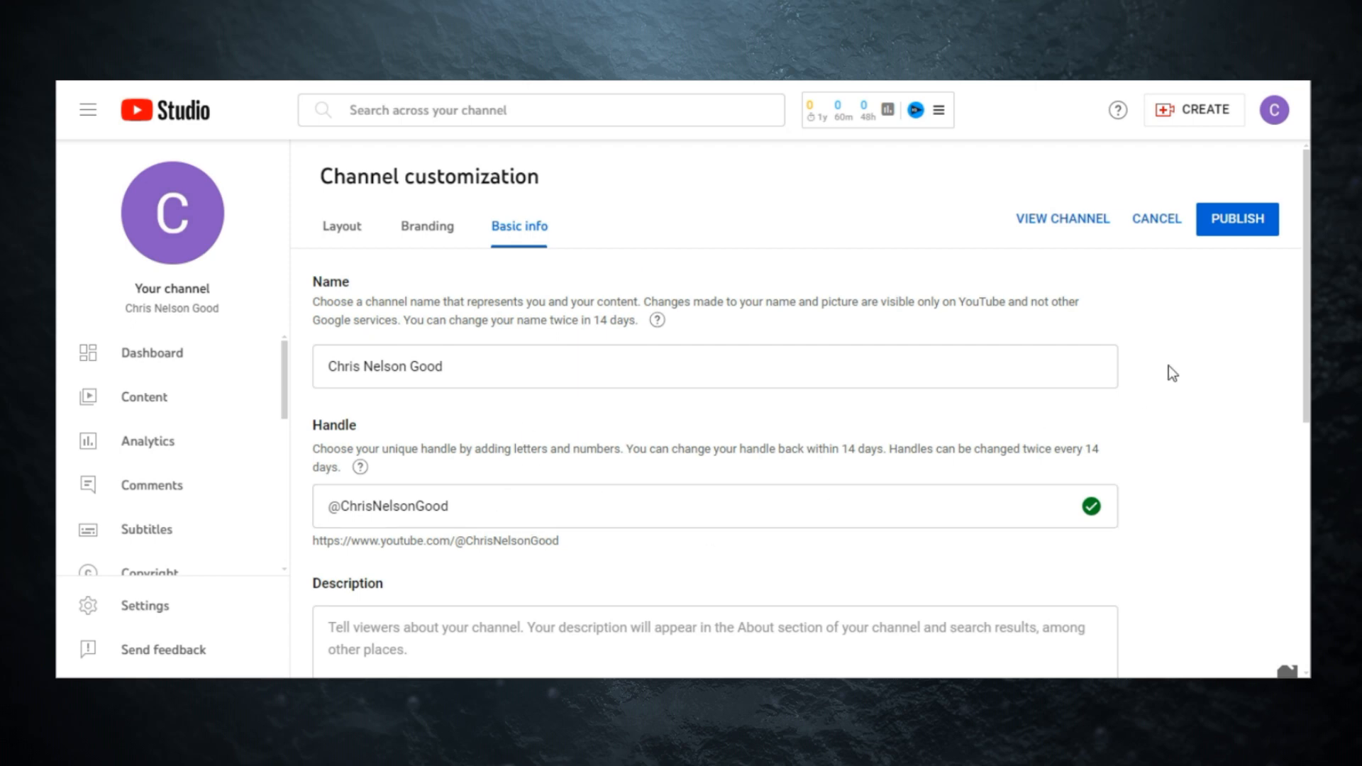
{"action": "scroll", "coordinate": [1168, 365], "scroll_direction": "down", "scroll_amount": 3}
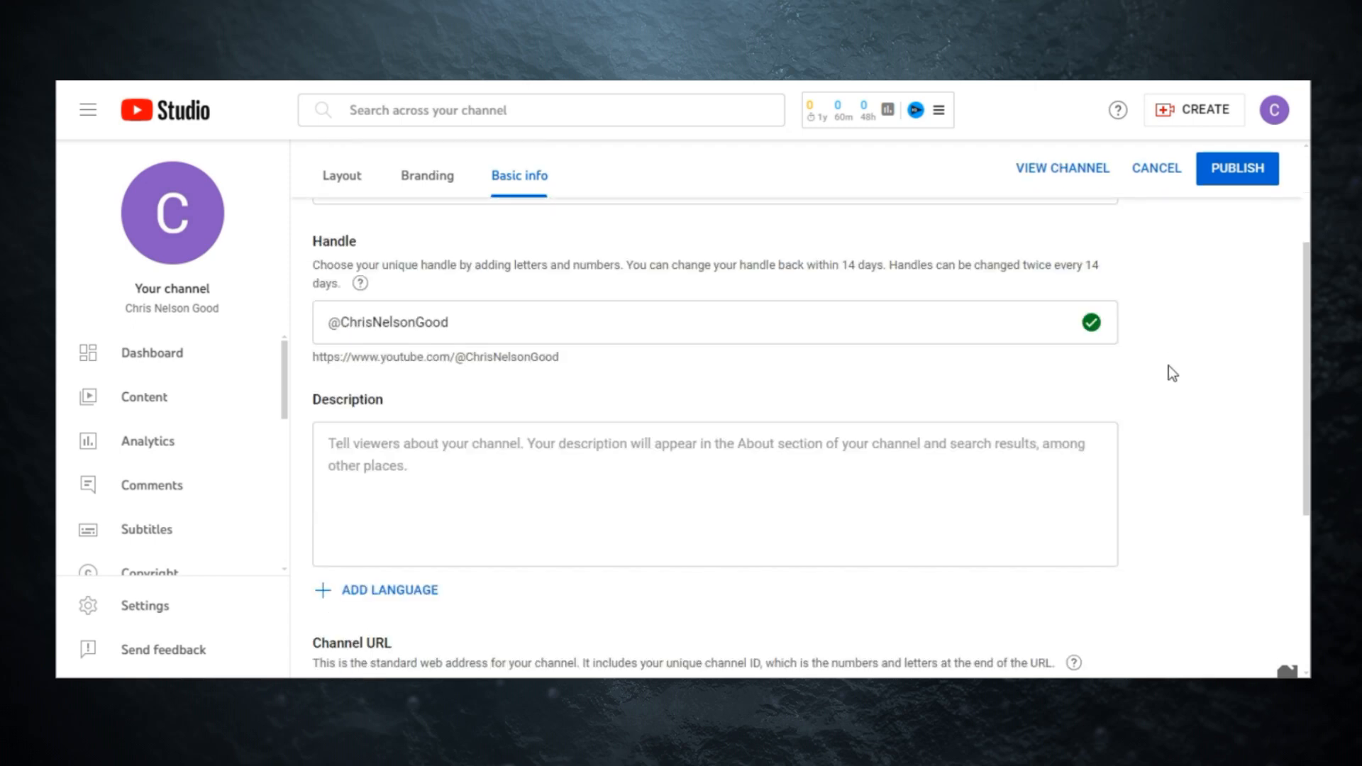
{"action": "left_click", "coordinate": [492, 472]}
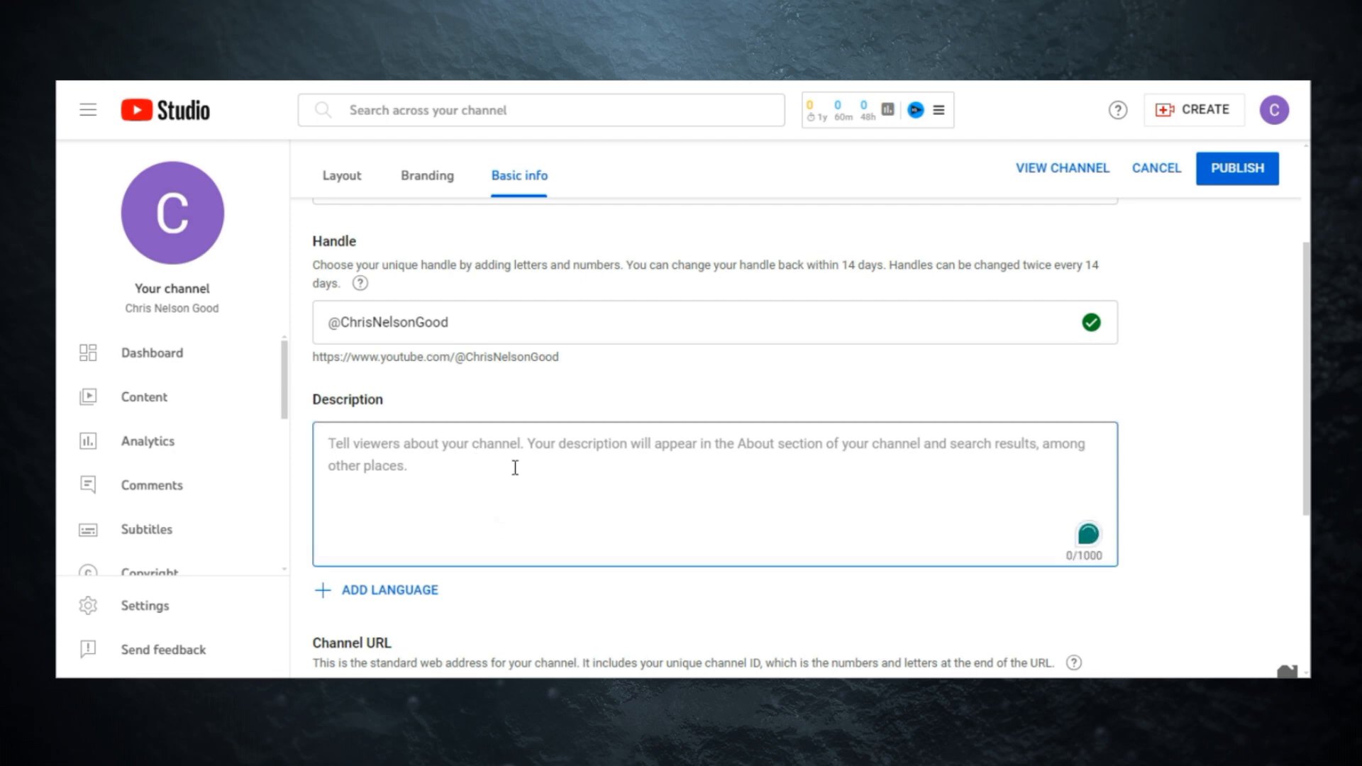
{"action": "scroll", "coordinate": [880, 476], "scroll_direction": "down", "scroll_amount": 4}
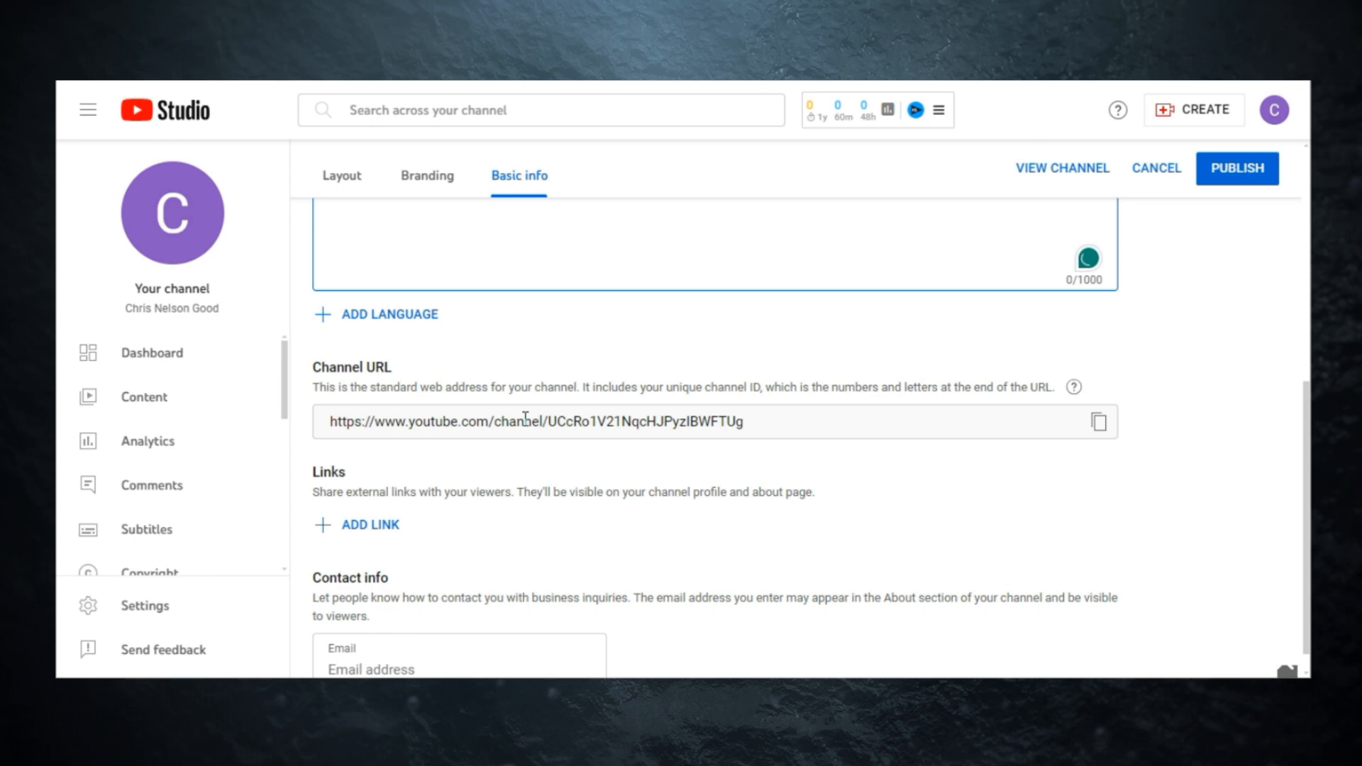
{"action": "scroll", "coordinate": [792, 443], "scroll_direction": "down", "scroll_amount": 1}
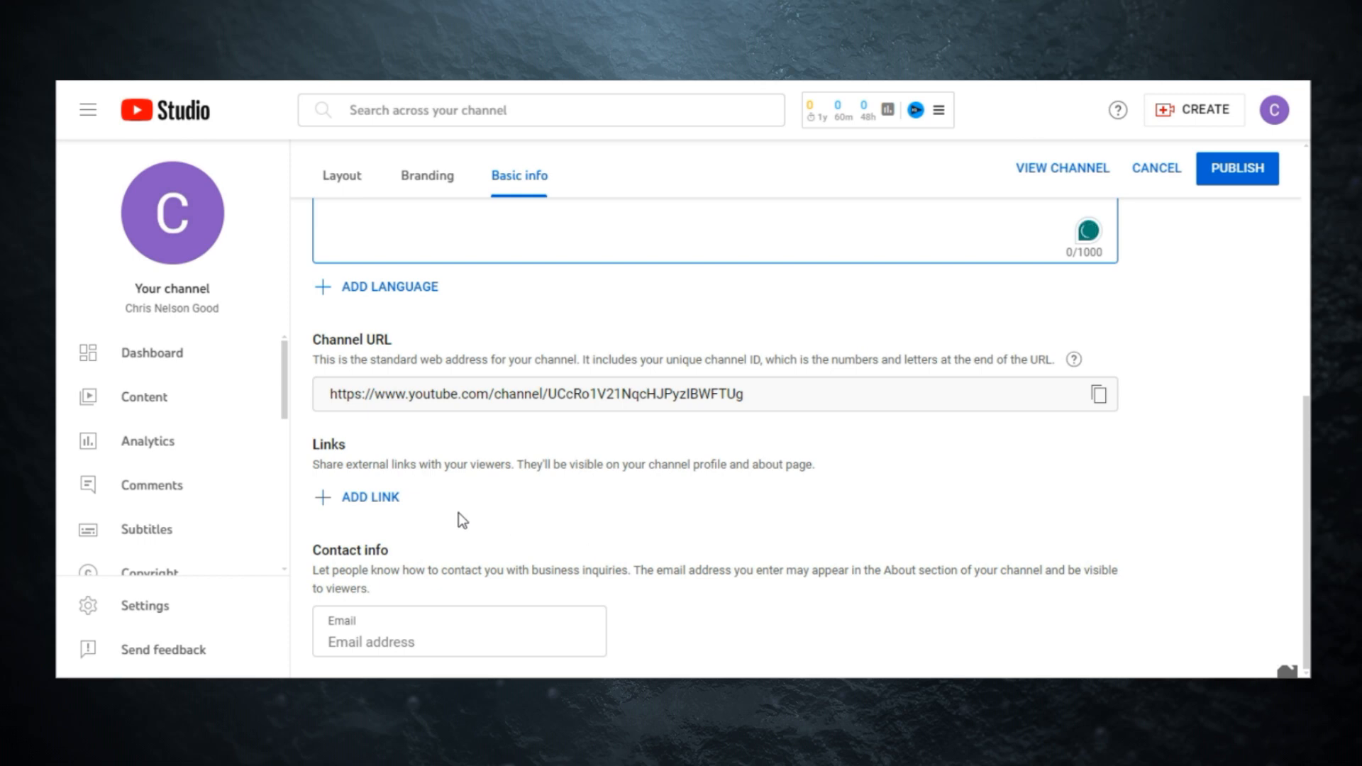
{"action": "left_click", "coordinate": [434, 637]}
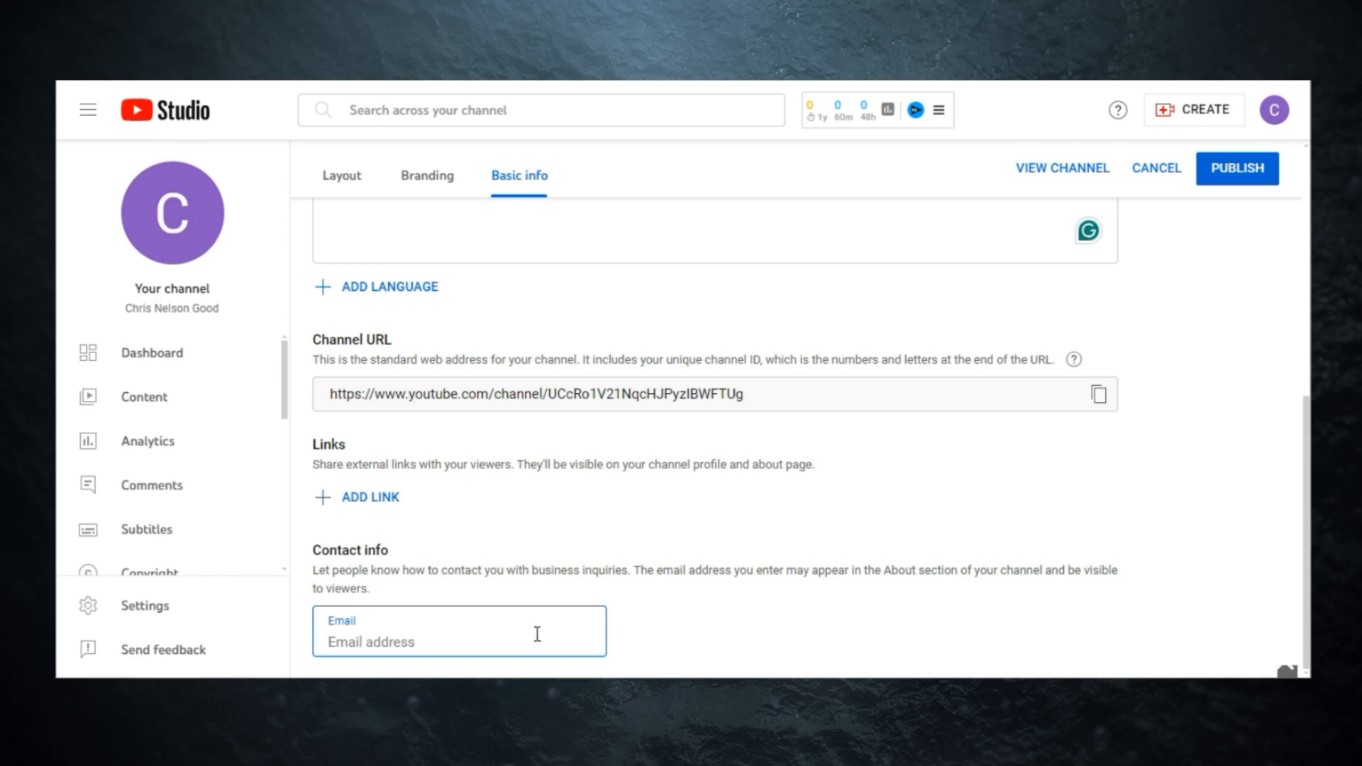
Step: Publish the channel customization changes
{"action": "scroll", "coordinate": [935, 479], "scroll_direction": "up", "scroll_amount": 10}
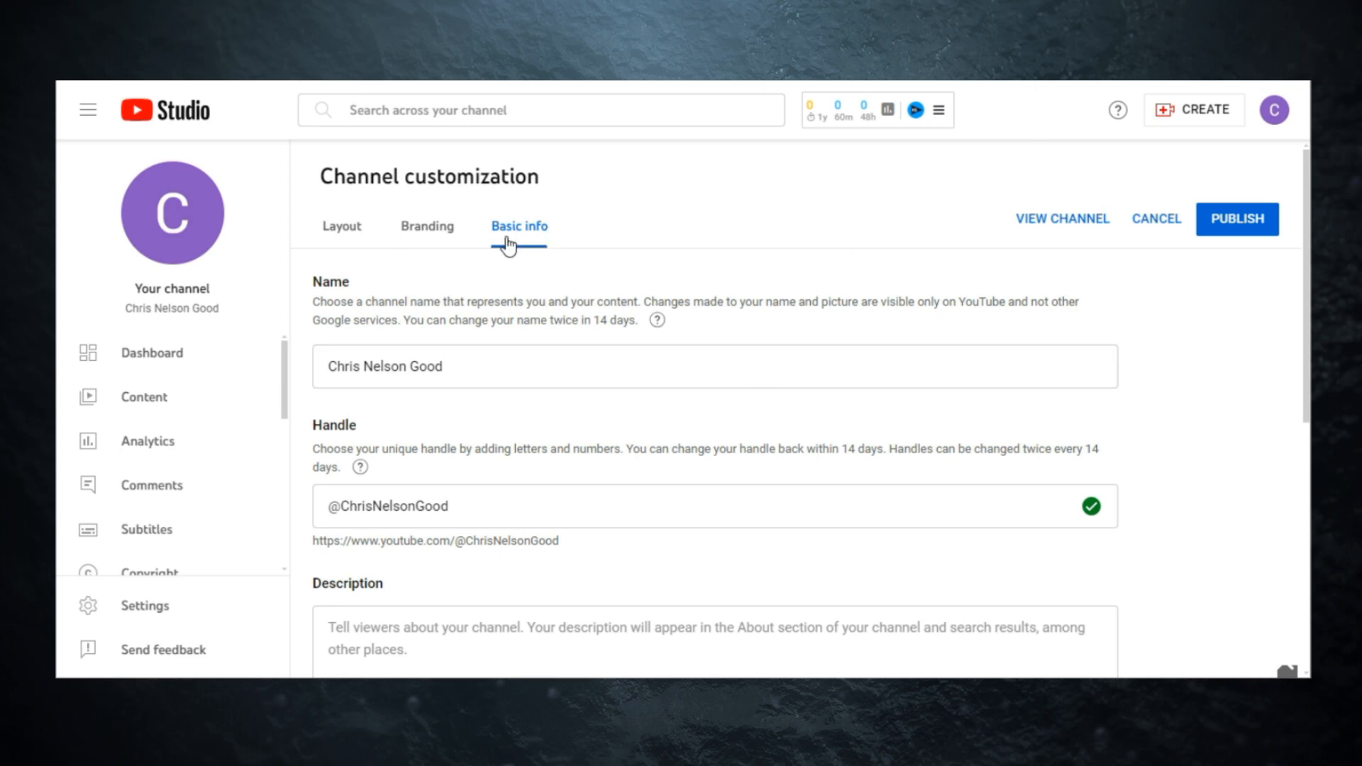
{"action": "left_click", "coordinate": [1228, 221]}
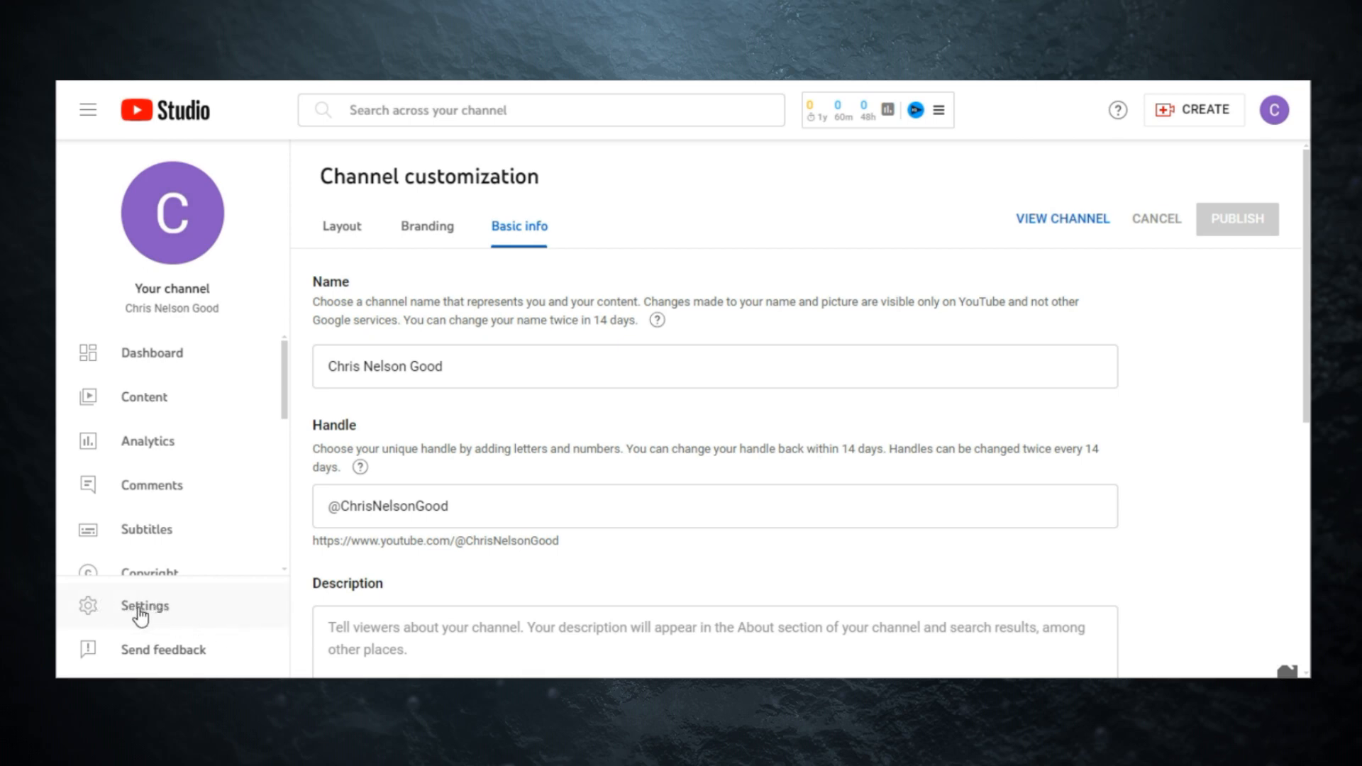
Step: Set the country of residence to France in the basic info of the channel settings
{"action": "left_click", "coordinate": [174, 607]}
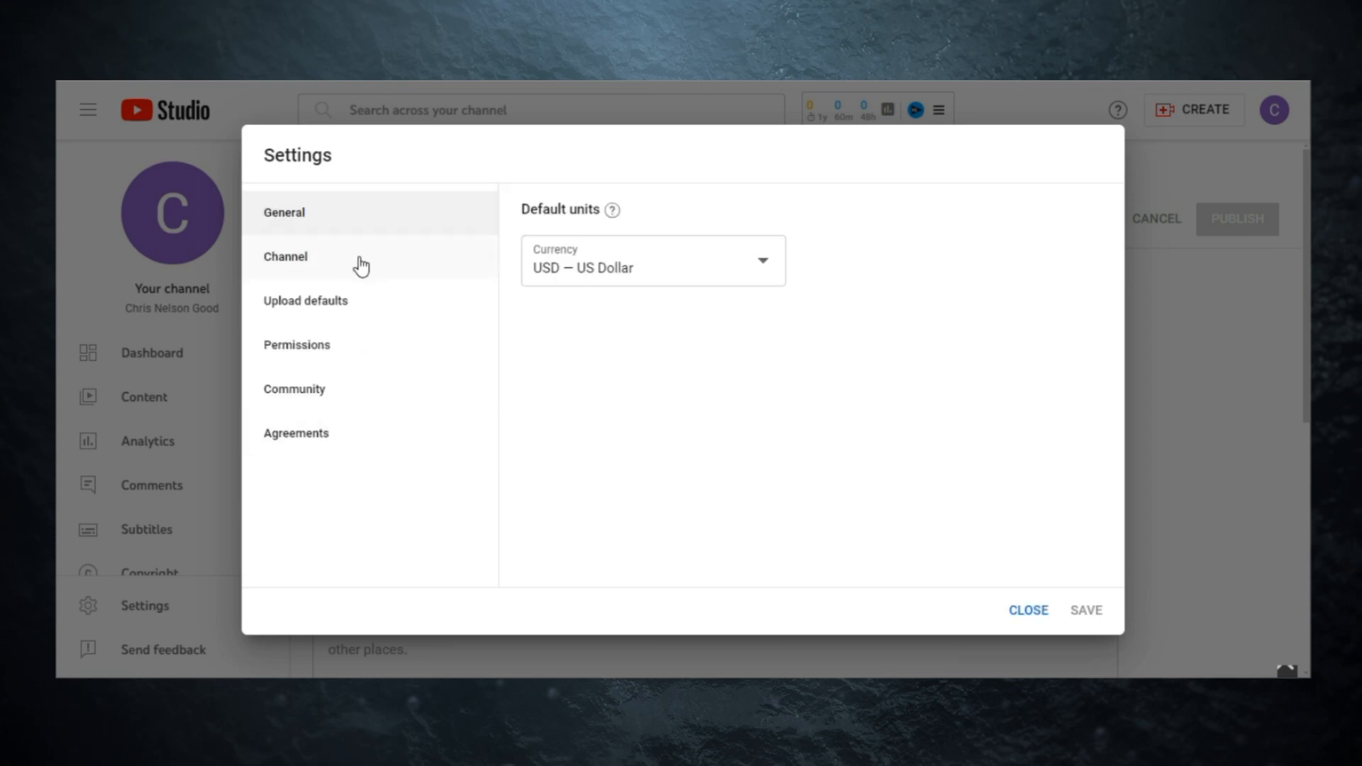
{"action": "left_click", "coordinate": [299, 276]}
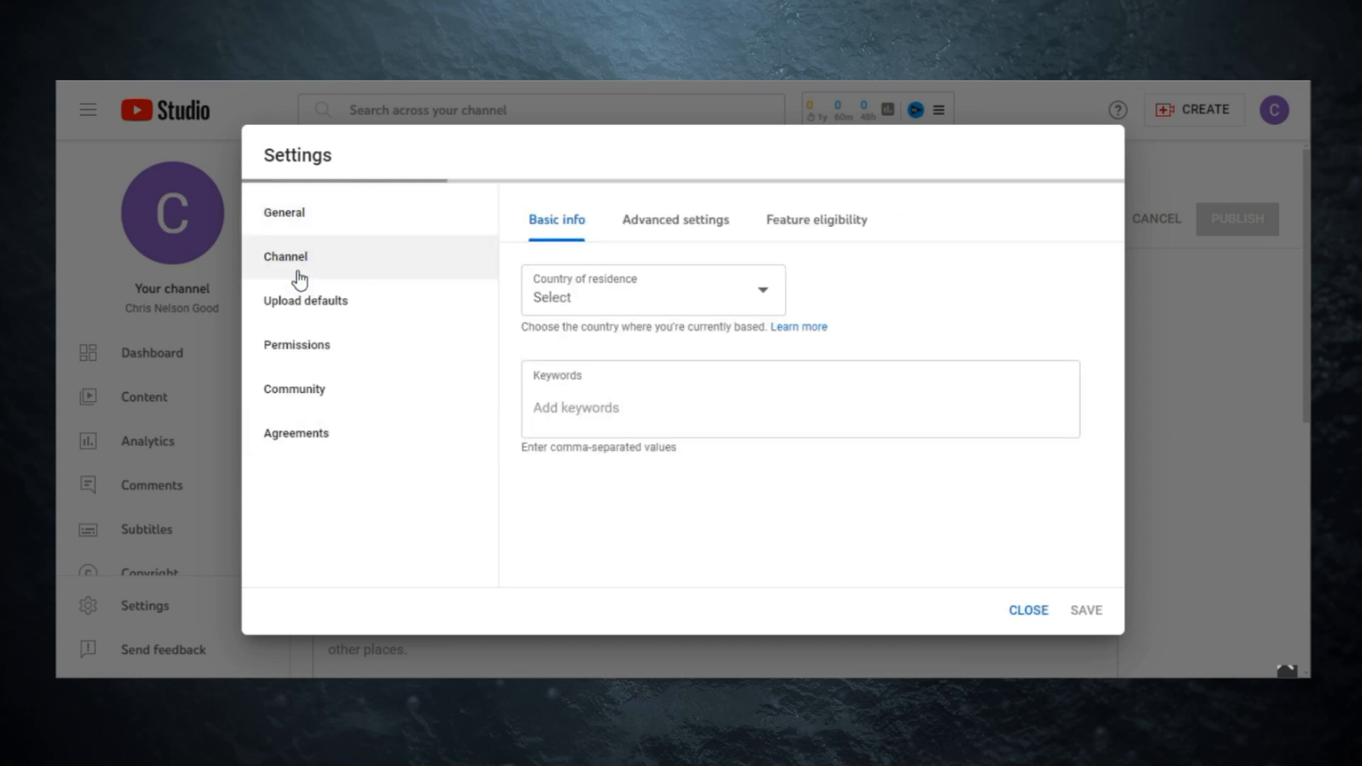
{"action": "left_click", "coordinate": [752, 288]}
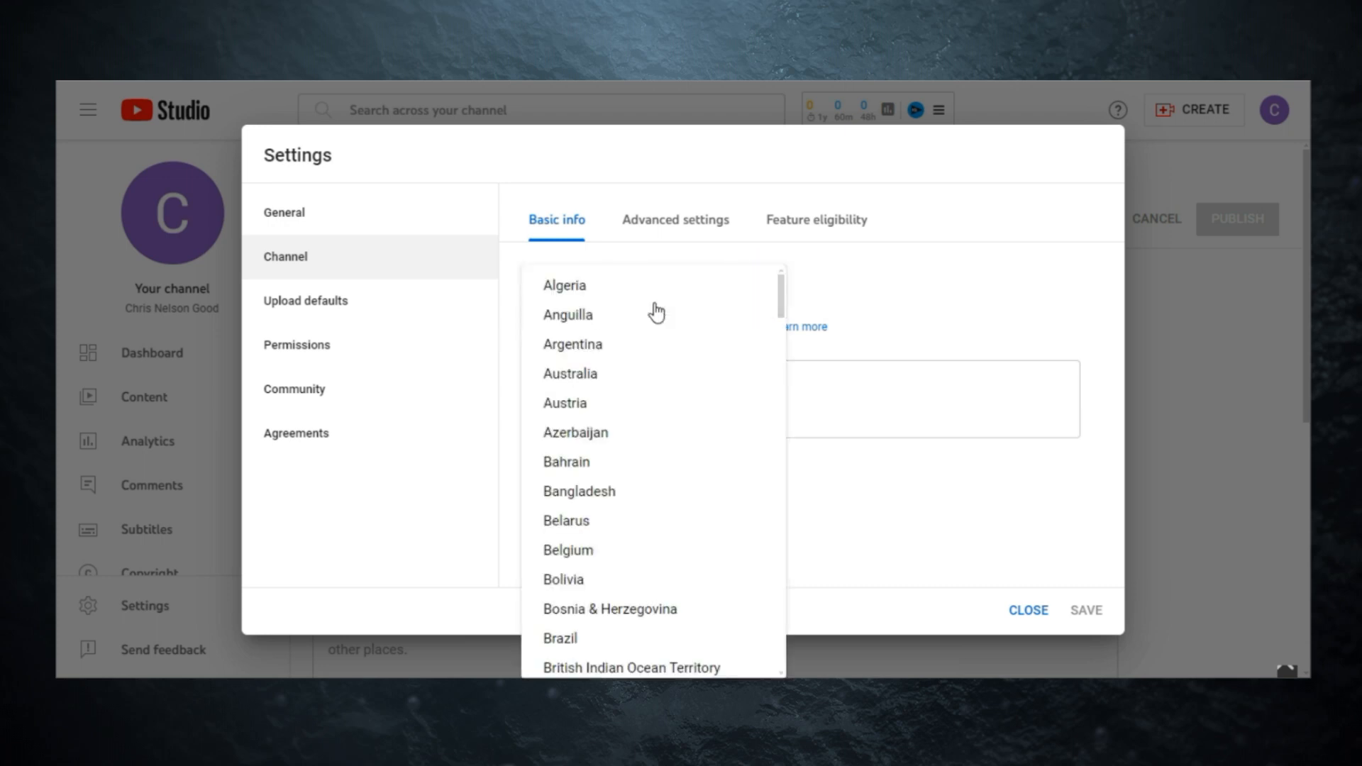
{"action": "scroll", "coordinate": [709, 449], "scroll_direction": "down", "scroll_amount": 6}
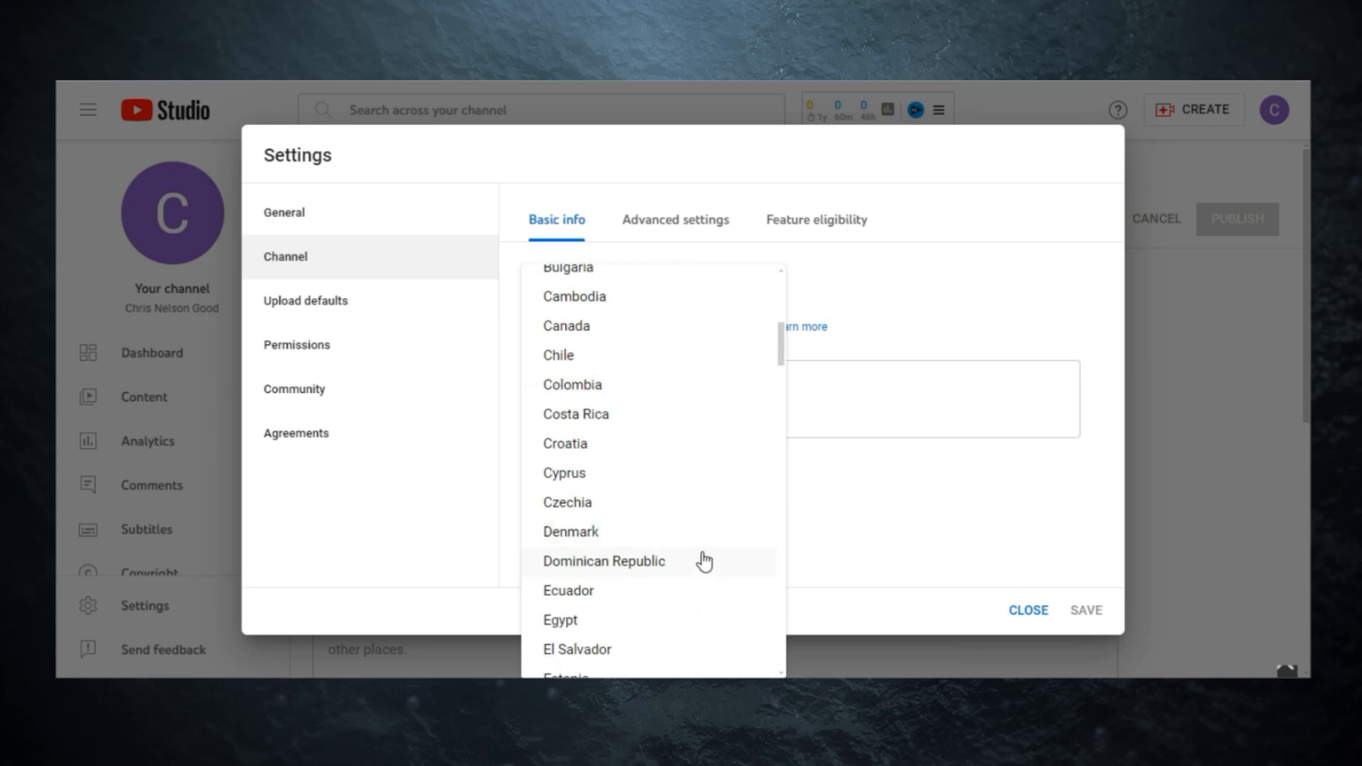
{"action": "scroll", "coordinate": [702, 560], "scroll_direction": "down", "scroll_amount": 4}
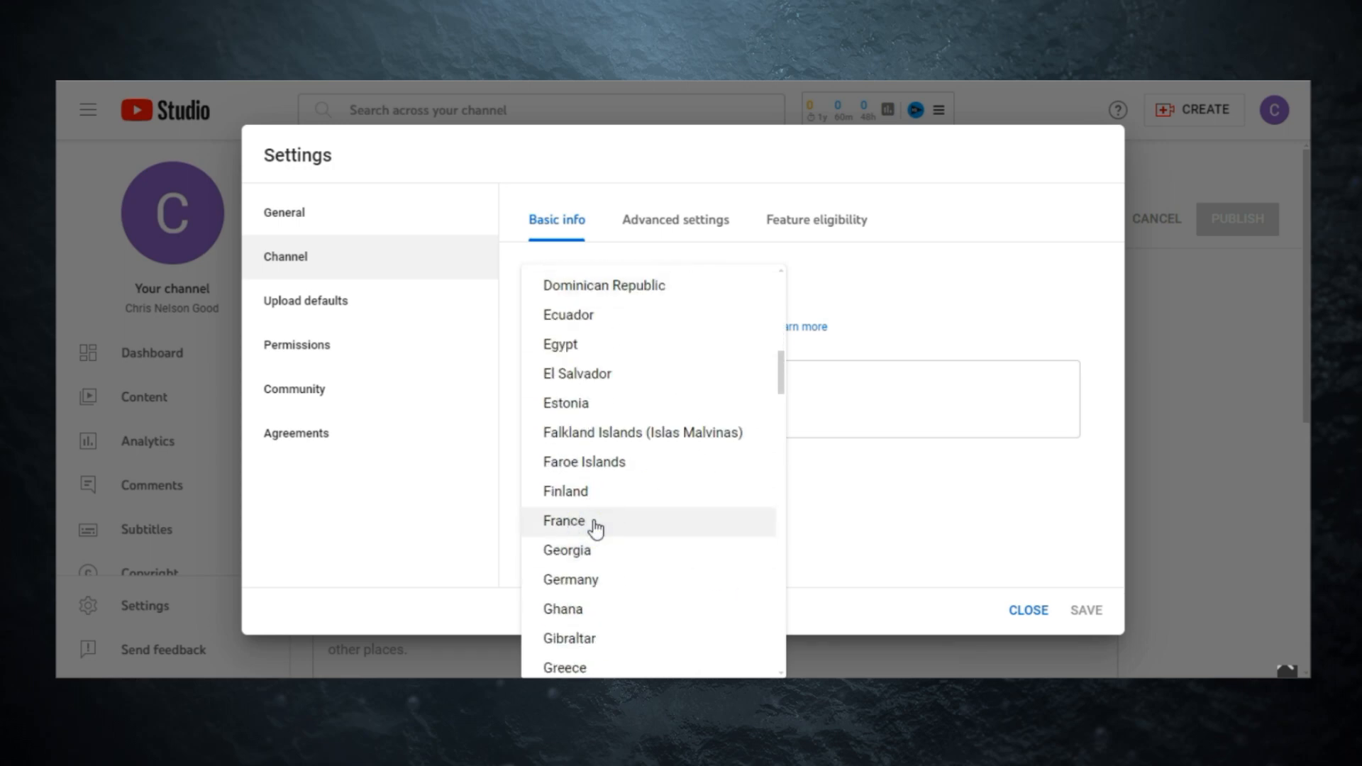
{"action": "left_click", "coordinate": [594, 528]}
Step: Add "mamke money online" and "affiliate" as channel keywords
{"action": "left_click", "coordinate": [556, 408]}
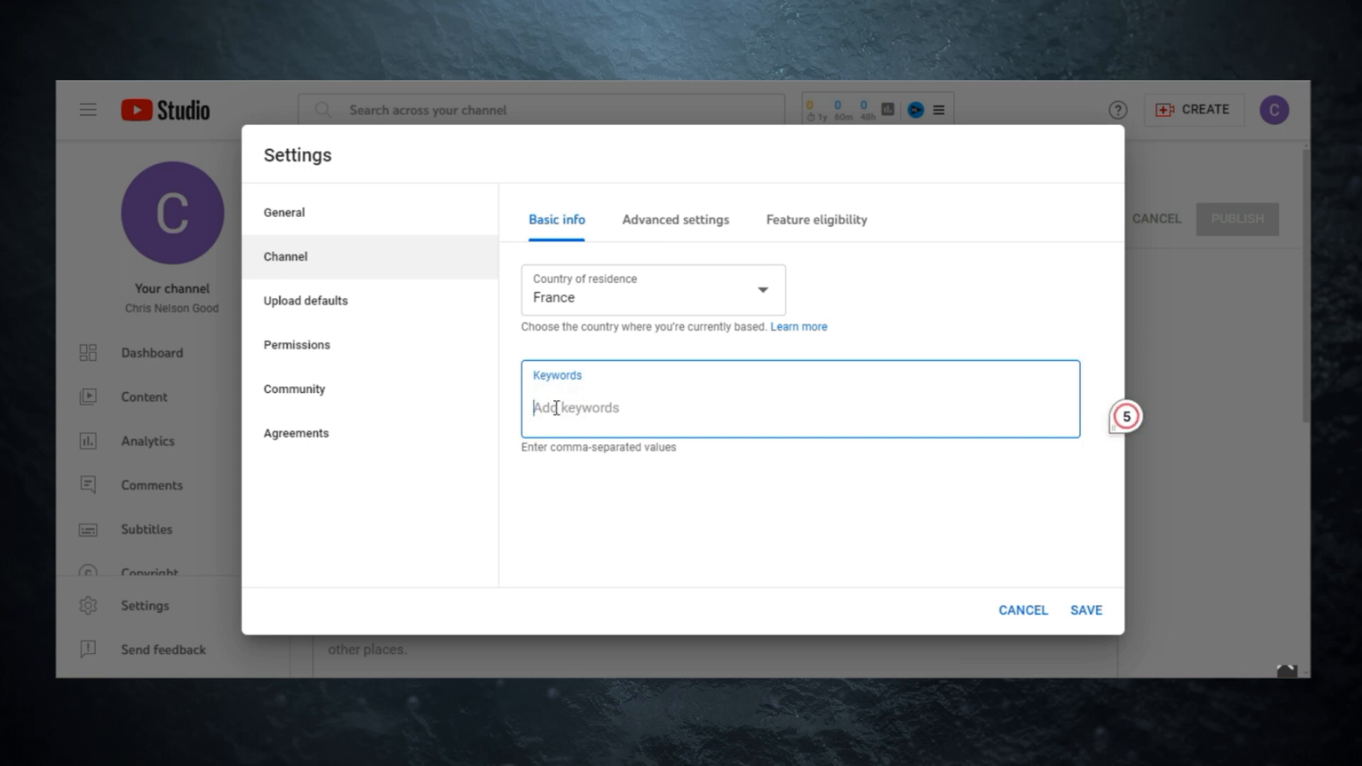
{"action": "type", "text": "mainke mo"}
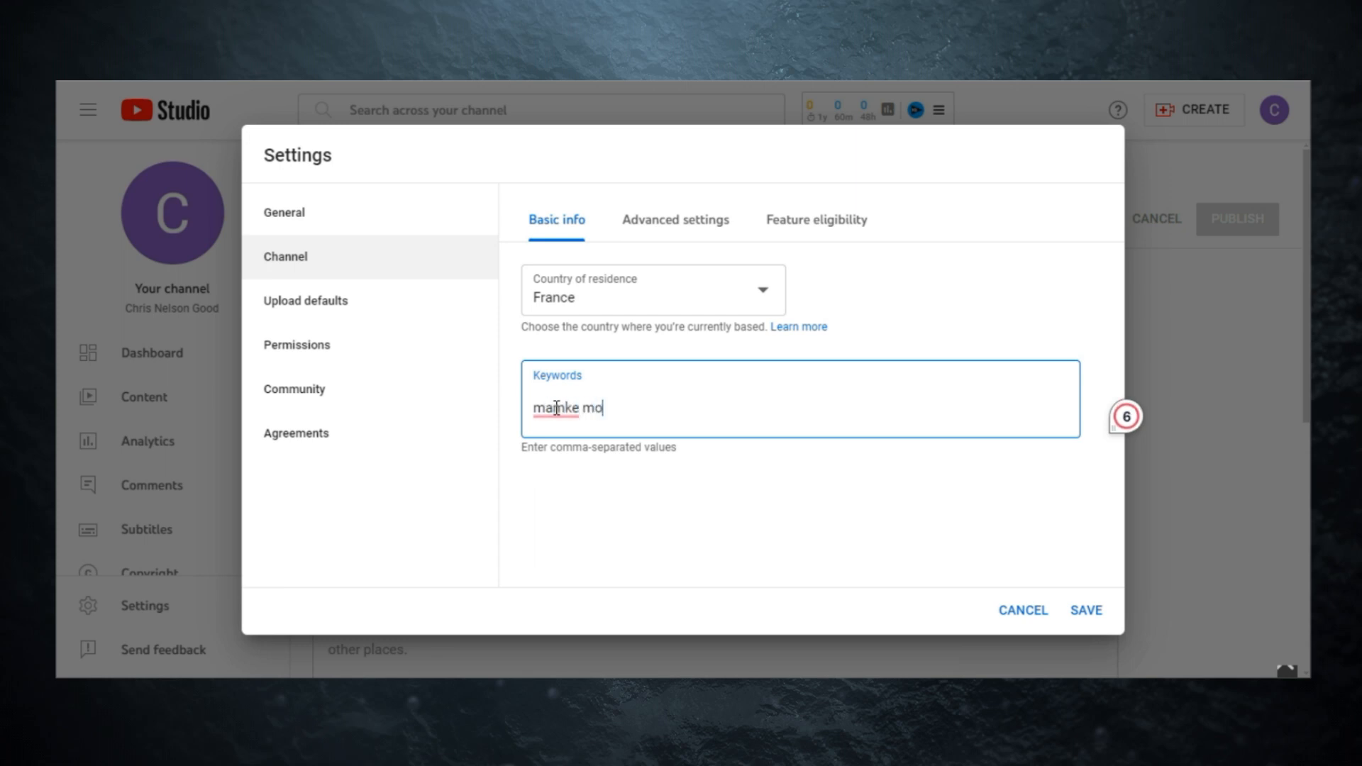
{"action": "type", "text": "ney online"}
{"action": "key", "text": "Return"}
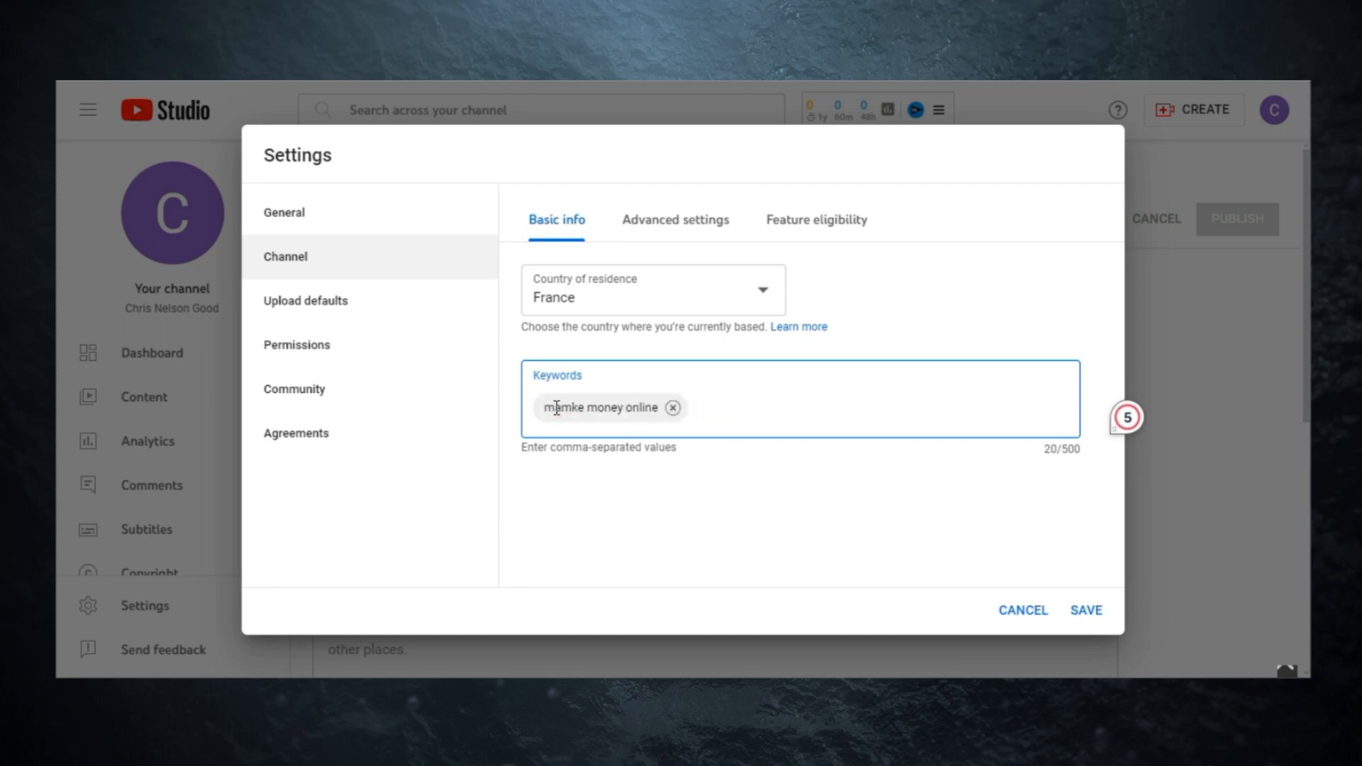
{"action": "type", "text": "affiliate,"}
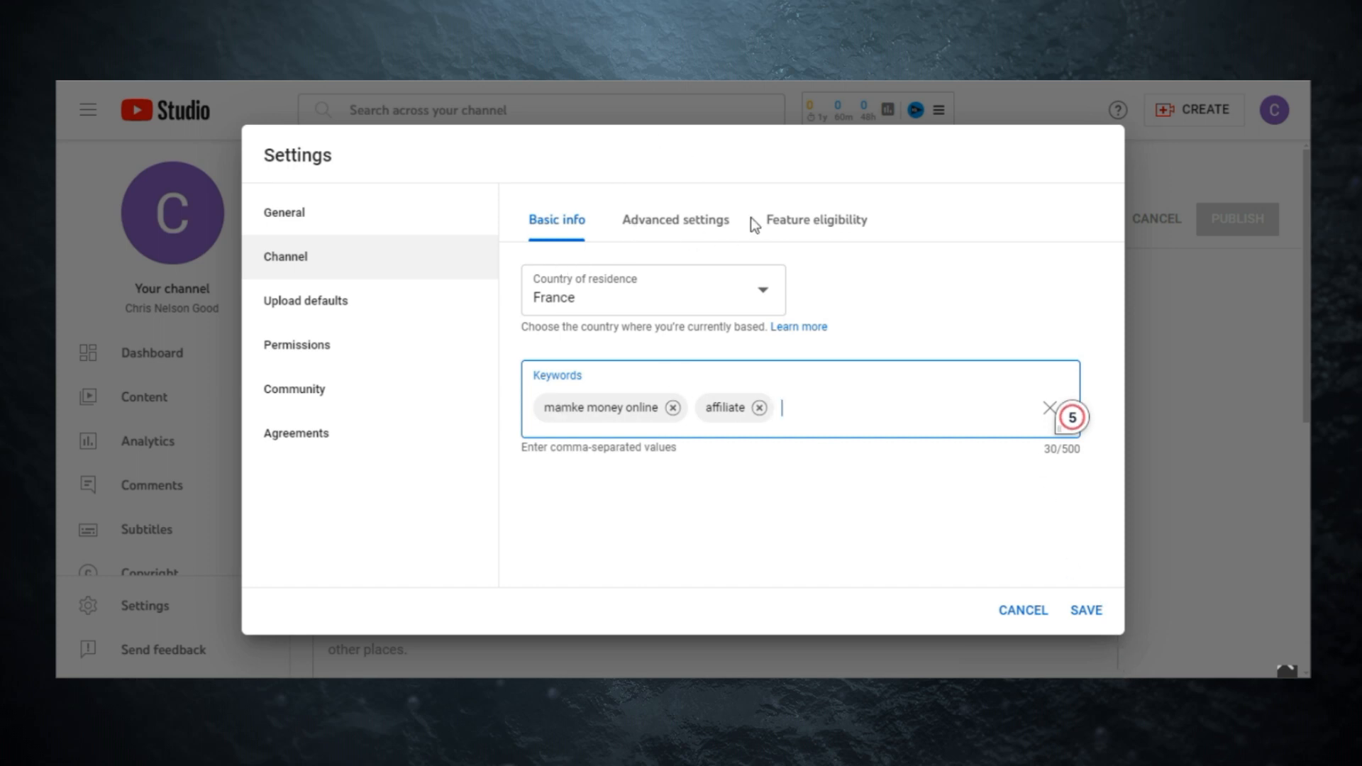
Step: Set the channel as not made for kids in the advanced settings and review the captions, advertisement and clips options
{"action": "left_click", "coordinate": [674, 229]}
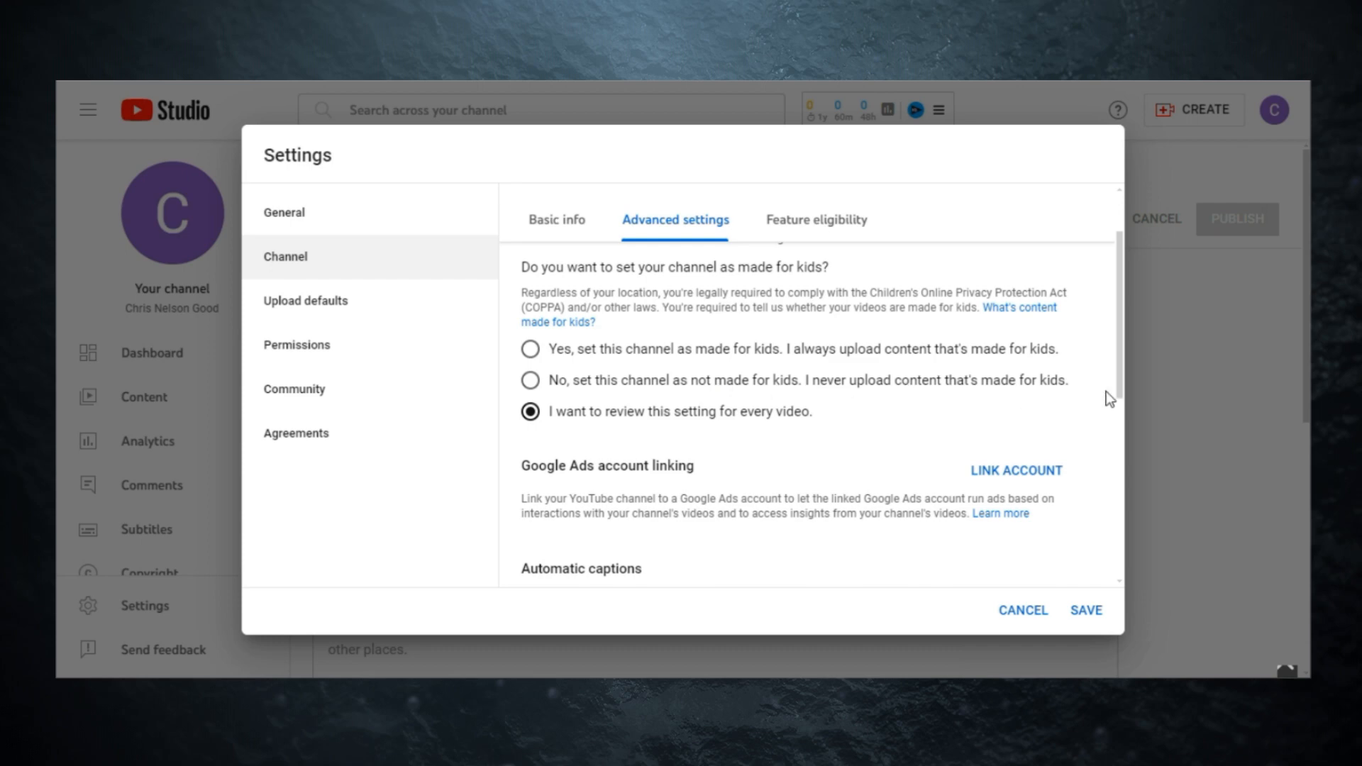
{"action": "left_click", "coordinate": [531, 382]}
{"action": "scroll", "coordinate": [1007, 467], "scroll_direction": "down", "scroll_amount": 1}
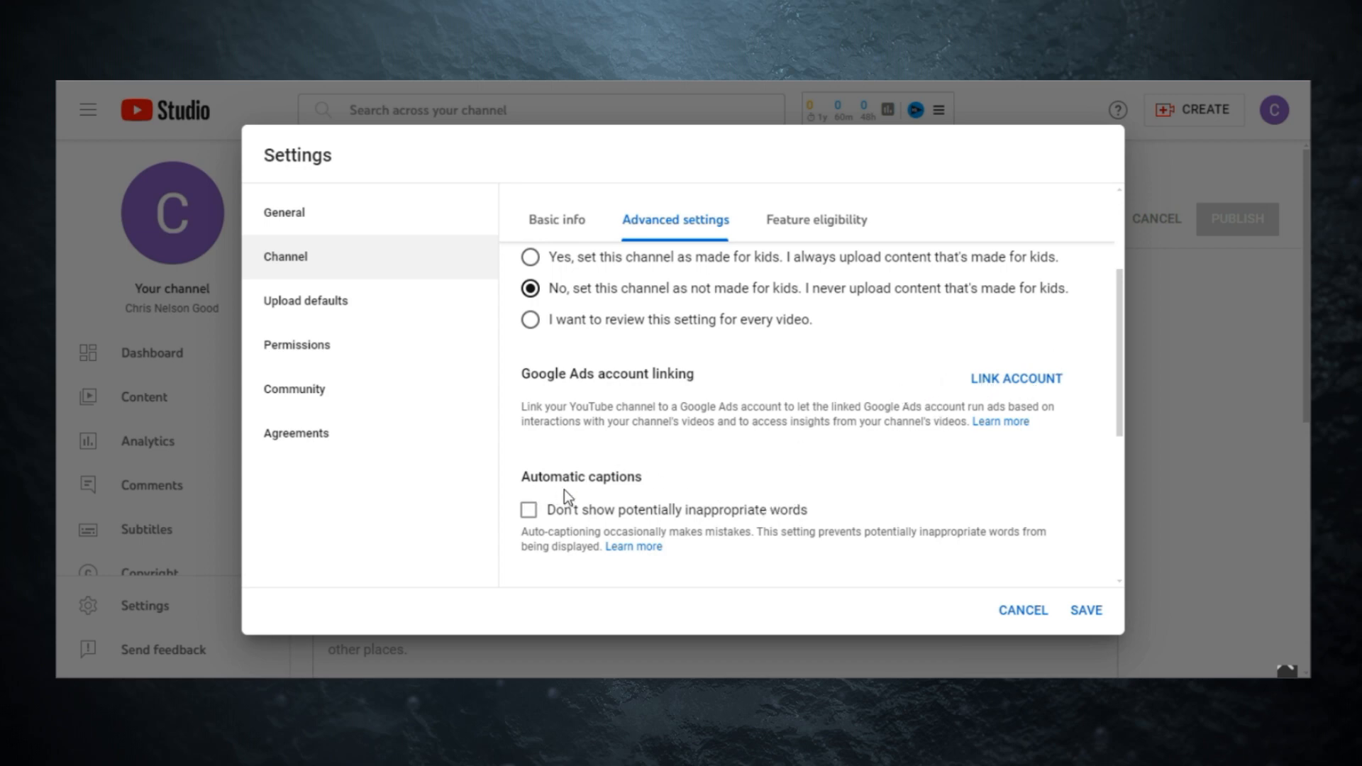
{"action": "scroll", "coordinate": [768, 452], "scroll_direction": "down", "scroll_amount": 2}
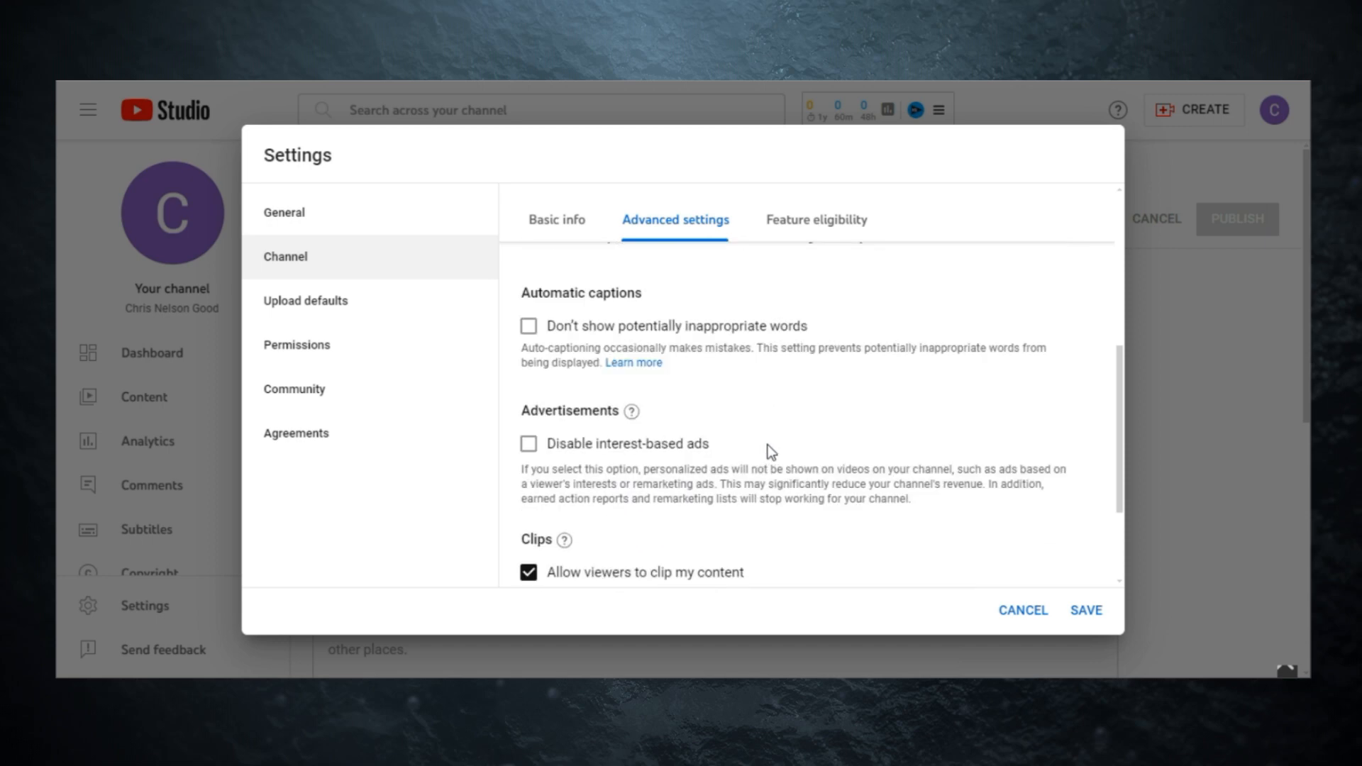
{"action": "scroll", "coordinate": [767, 445], "scroll_direction": "down", "scroll_amount": 2}
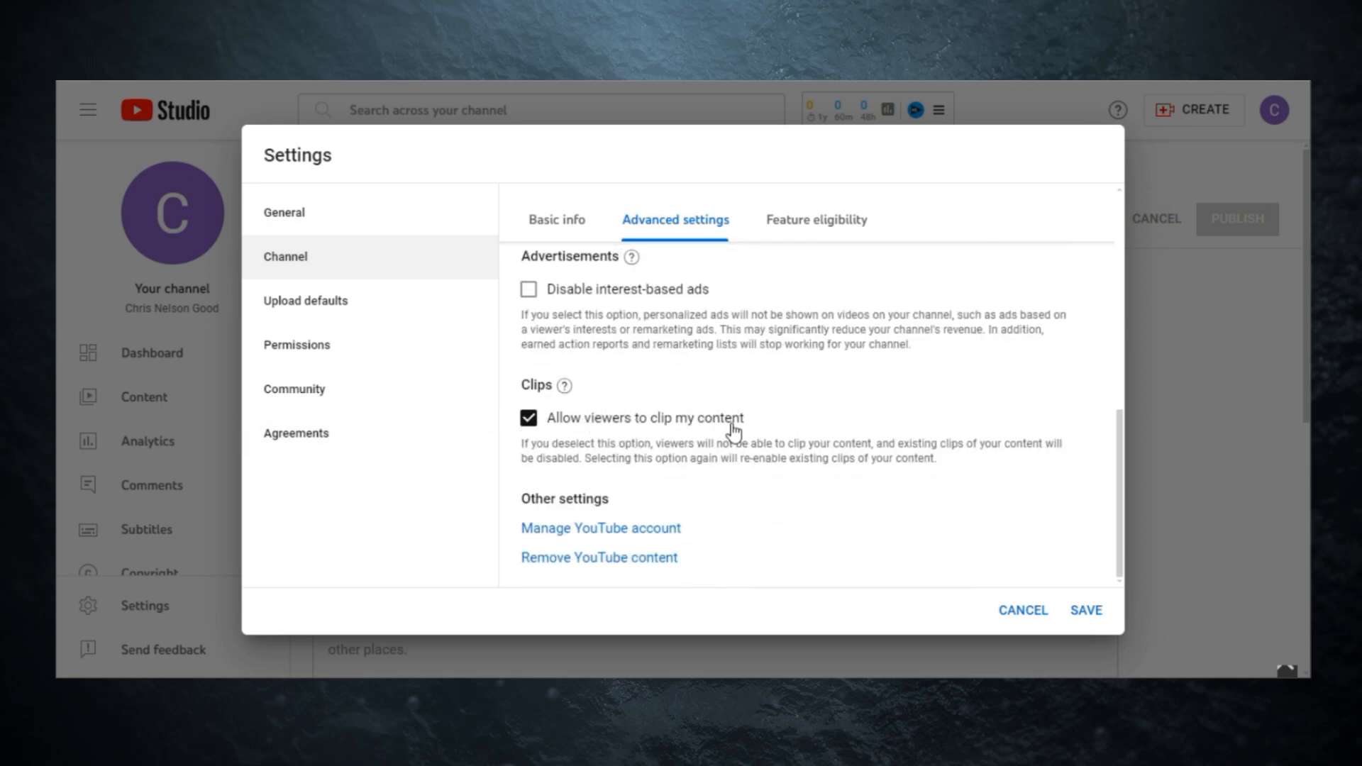
{"action": "scroll", "coordinate": [734, 431], "scroll_direction": "up", "scroll_amount": 4}
{"action": "scroll", "coordinate": [730, 424], "scroll_direction": "up", "scroll_amount": 3}
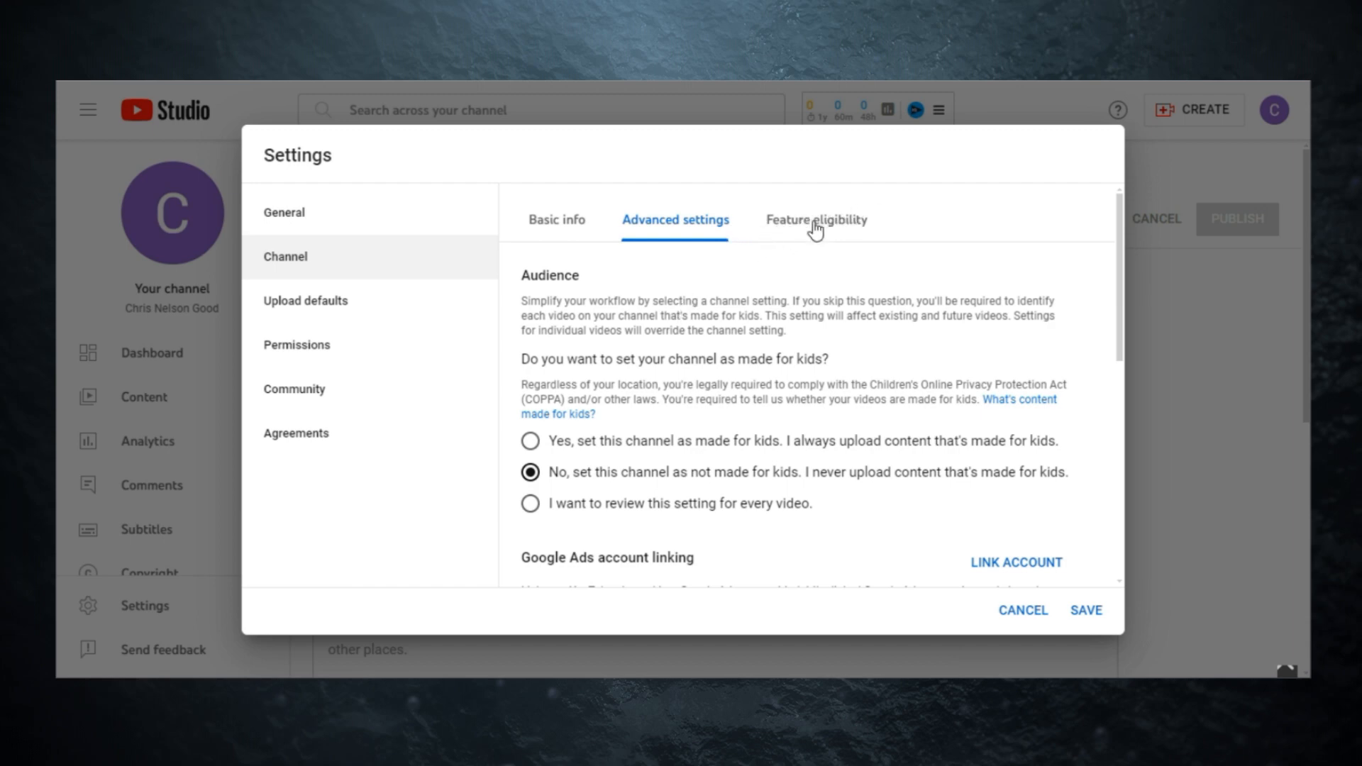
Step: Examine the intermediate features in the feature eligibility settings and open their phone number verification
{"action": "left_click", "coordinate": [855, 226]}
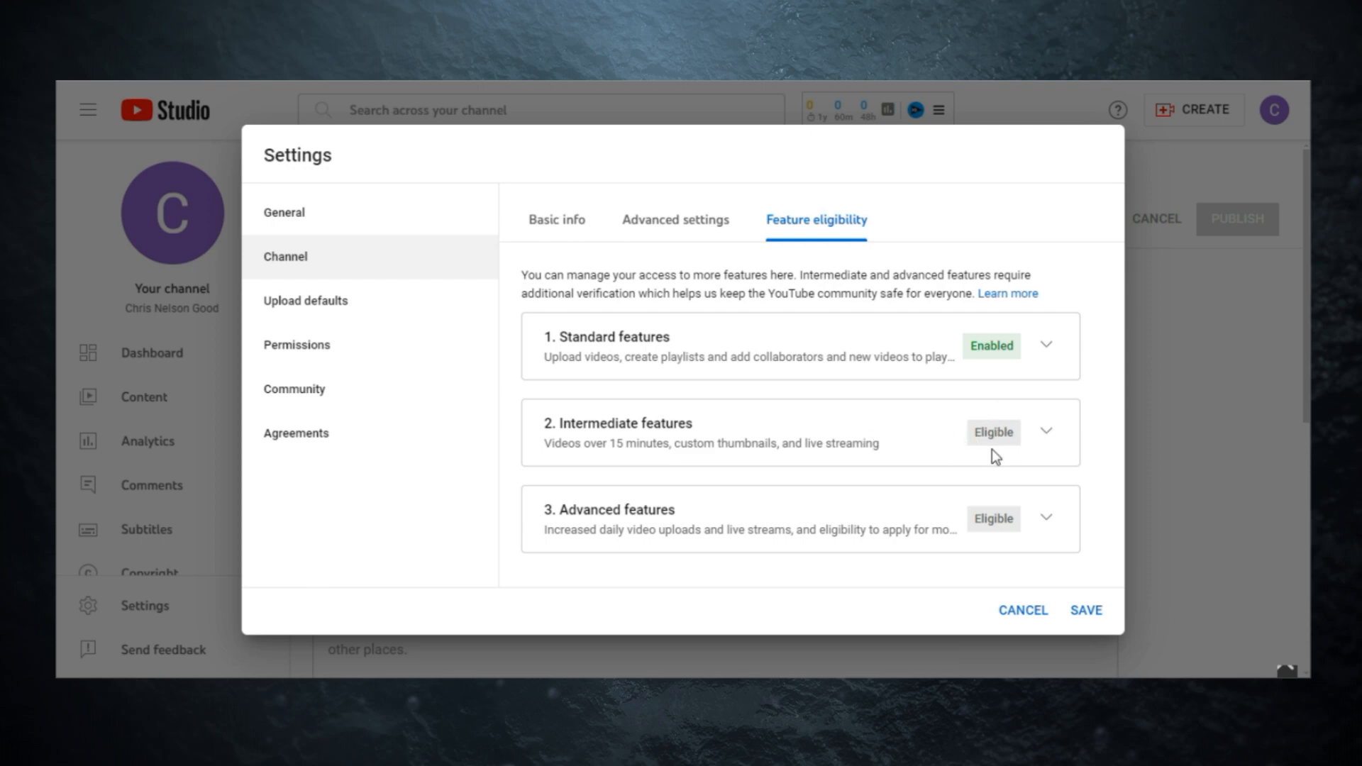
{"action": "left_click", "coordinate": [1046, 434]}
{"action": "scroll", "coordinate": [1041, 427], "scroll_direction": "down", "scroll_amount": 2}
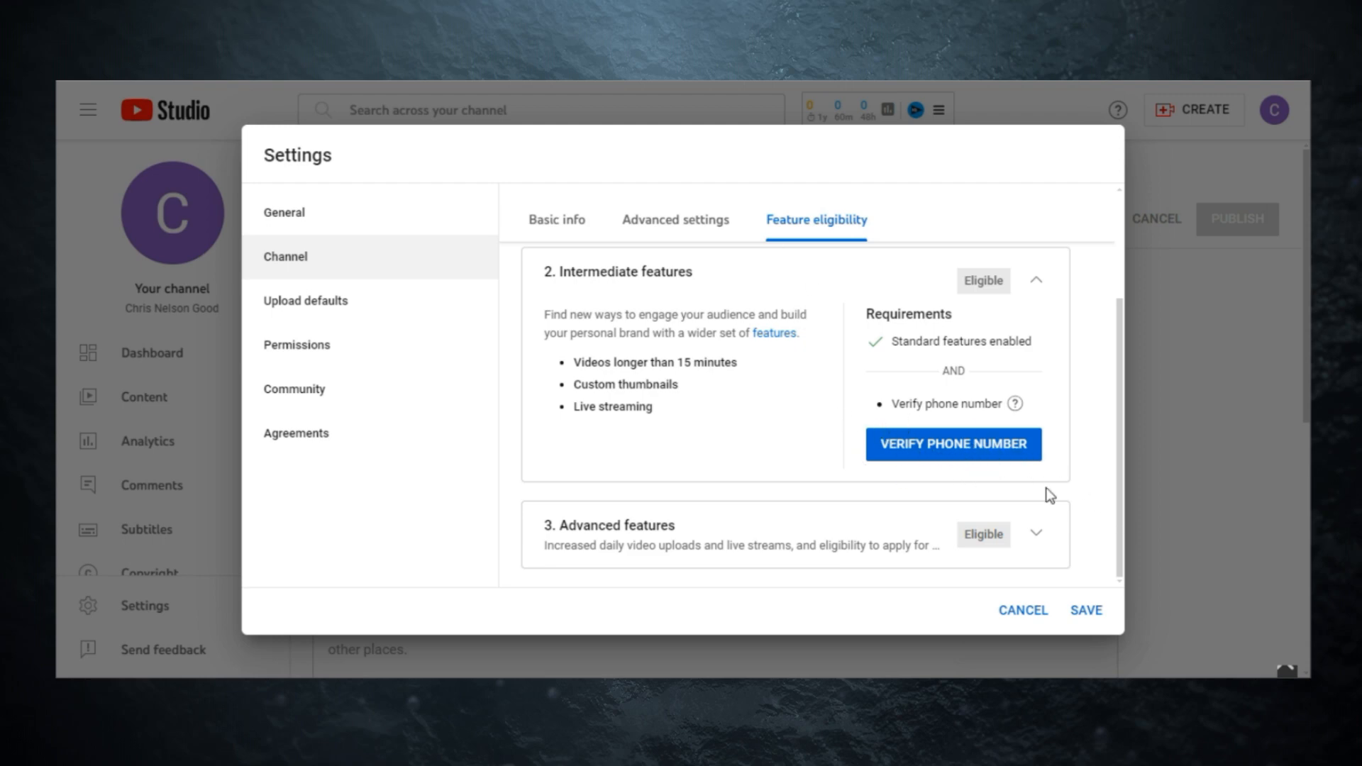
{"action": "left_click", "coordinate": [942, 446]}
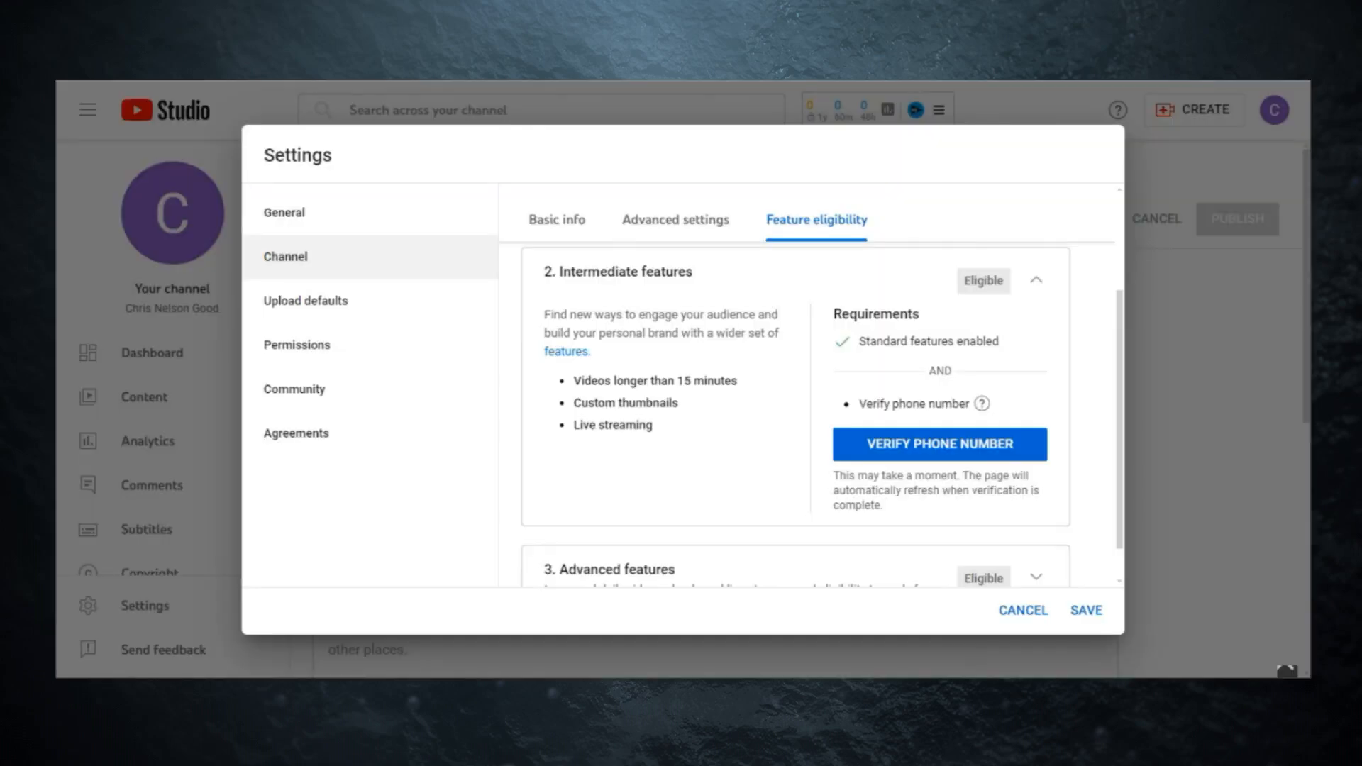
{"action": "left_click", "coordinate": [596, 32]}
{"action": "scroll", "coordinate": [869, 377], "scroll_direction": "down", "scroll_amount": 1}
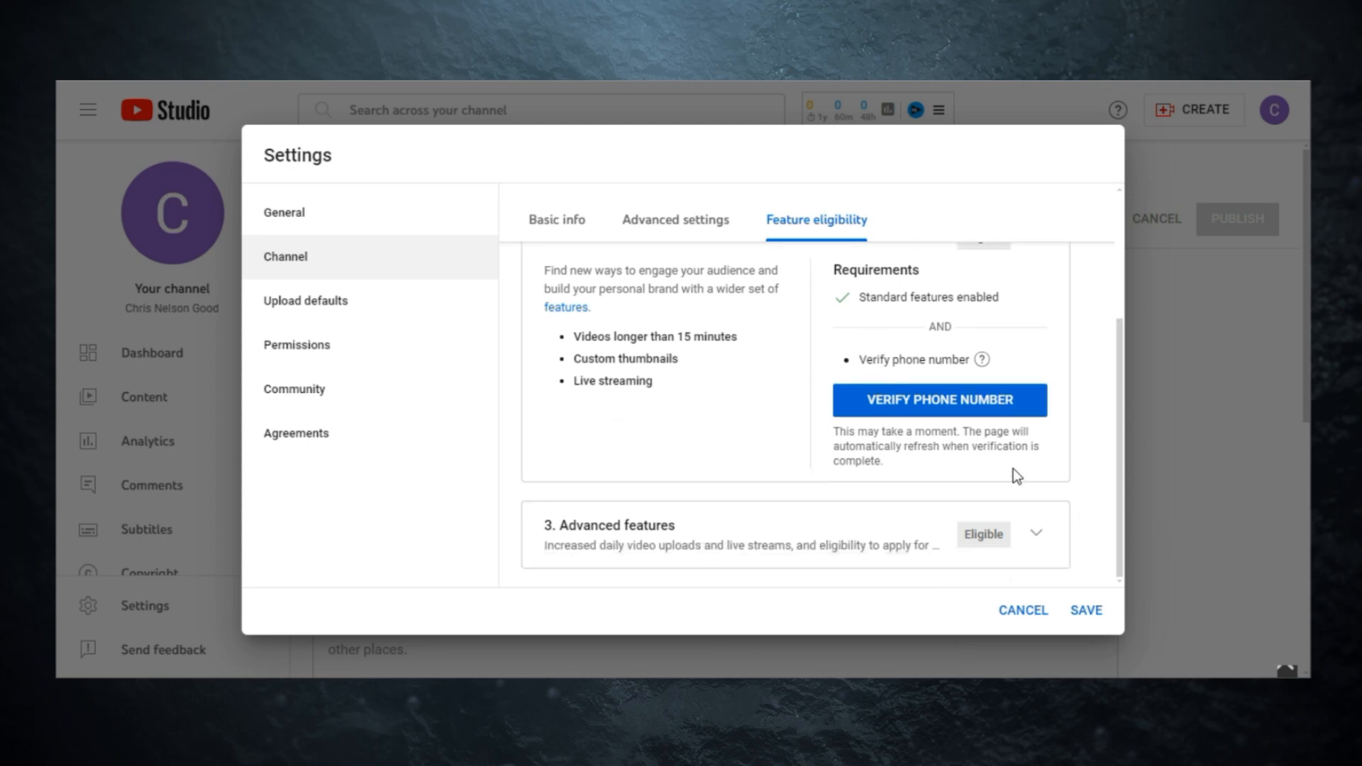
Step: Examine the advanced features and their requirements, including the valid ID and channel history explanations
{"action": "left_click", "coordinate": [1037, 535]}
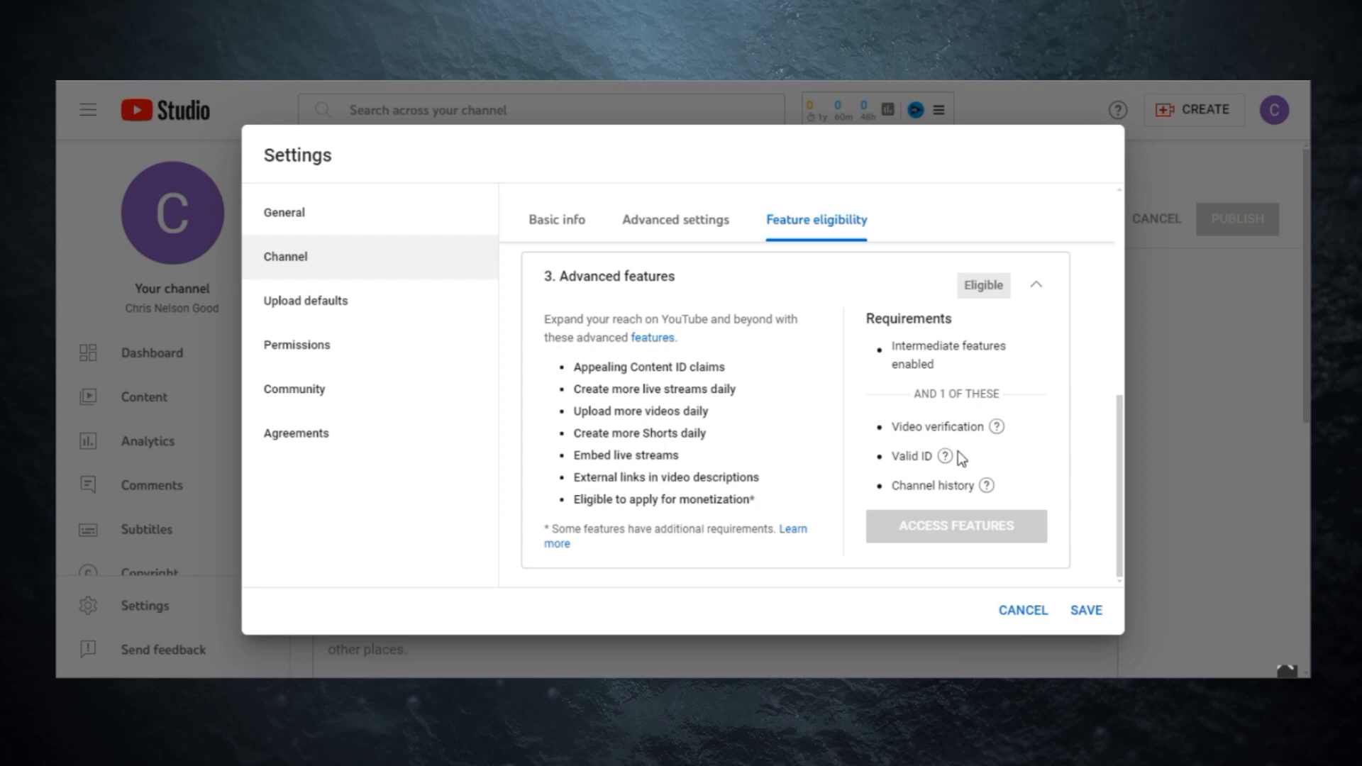
{"action": "mouse_move", "coordinate": [950, 458]}
{"action": "mouse_move", "coordinate": [986, 486]}
Step: Save the channel settings and go to the channel dashboard
{"action": "left_click", "coordinate": [1087, 611]}
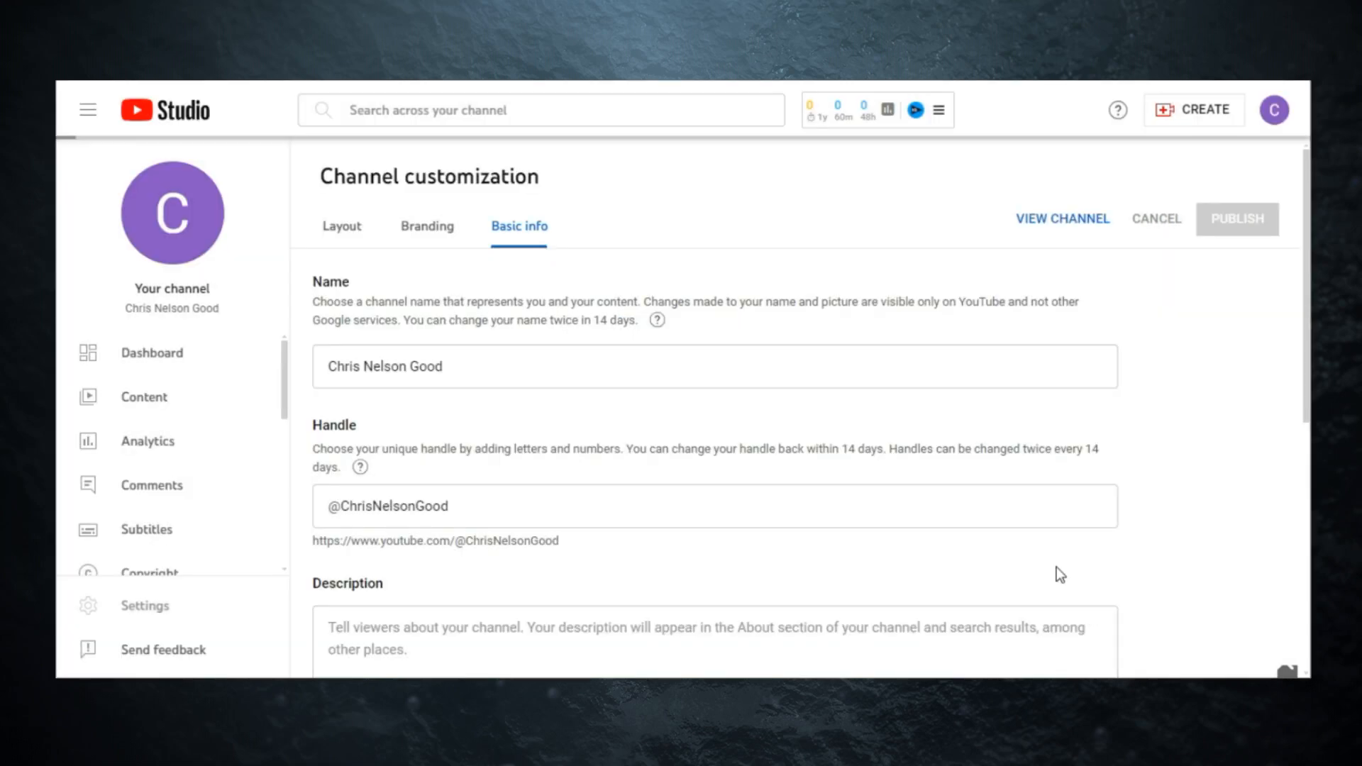
{"action": "left_click", "coordinate": [168, 377]}
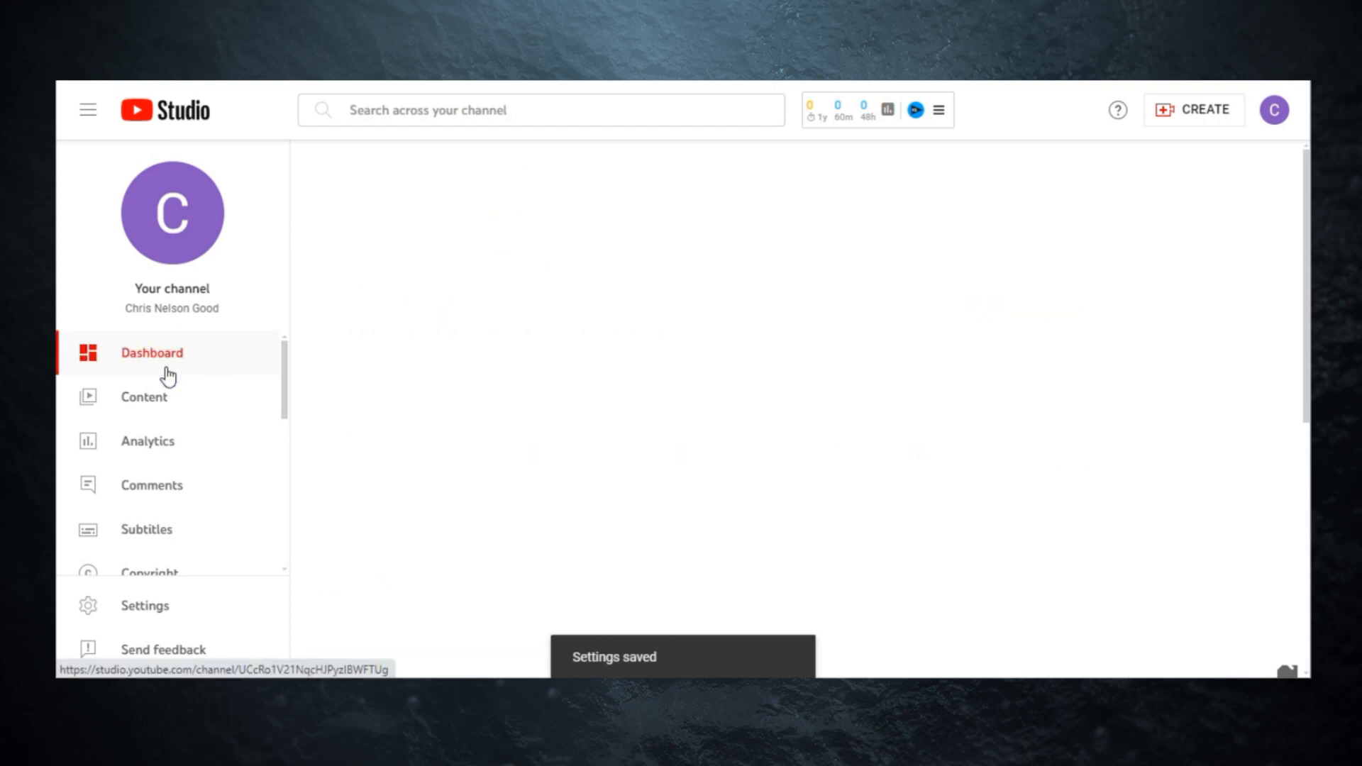